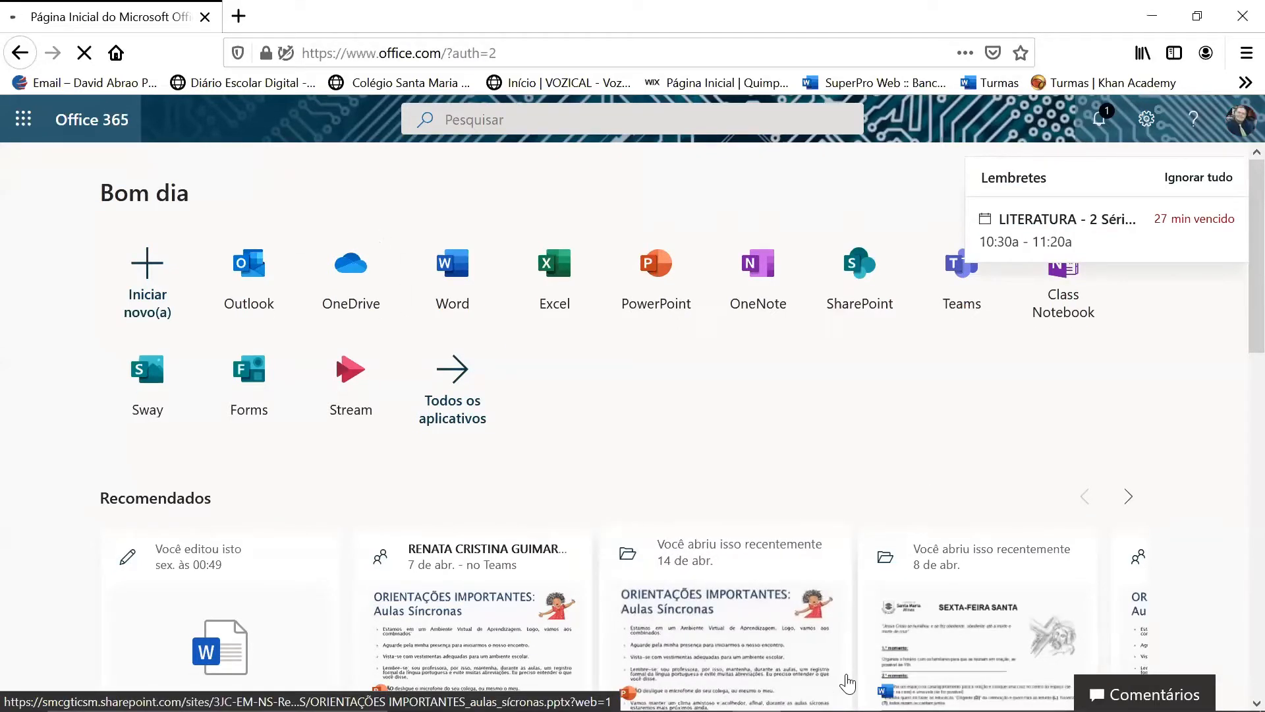
Step: Dismiss all calendar reminders on the Office 365 home page and open Forms
click(1193, 190)
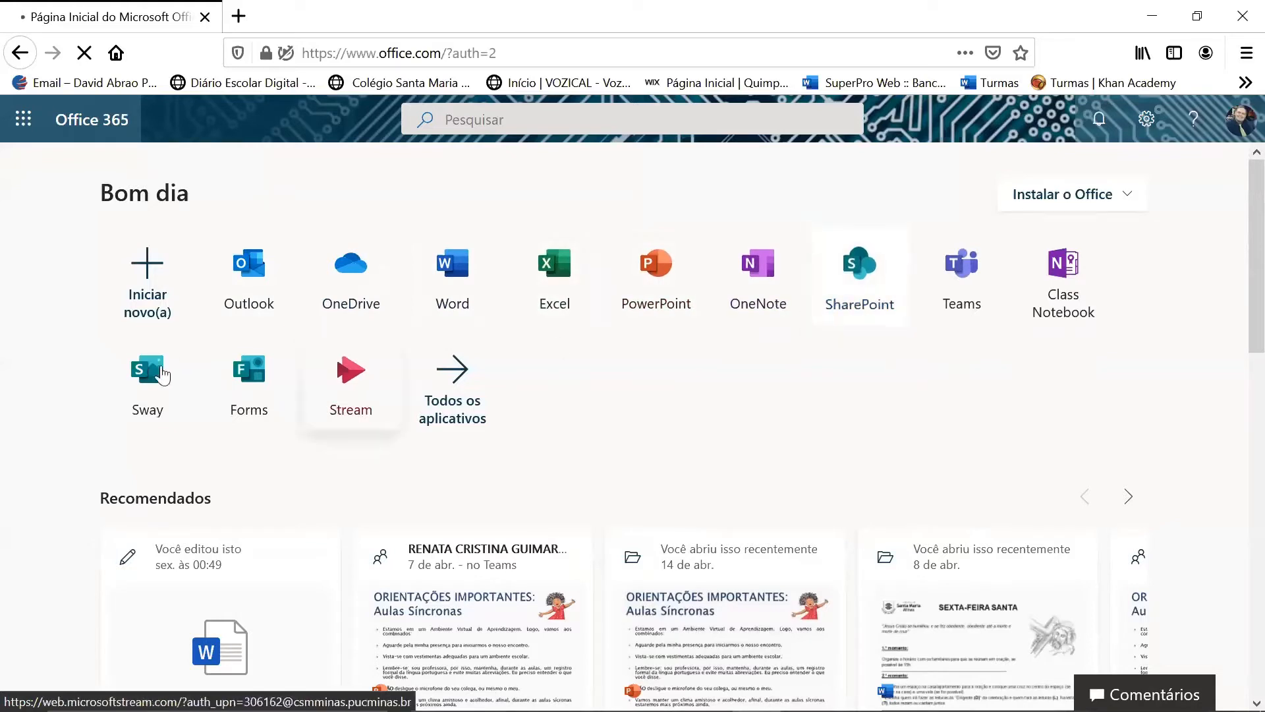
click(250, 389)
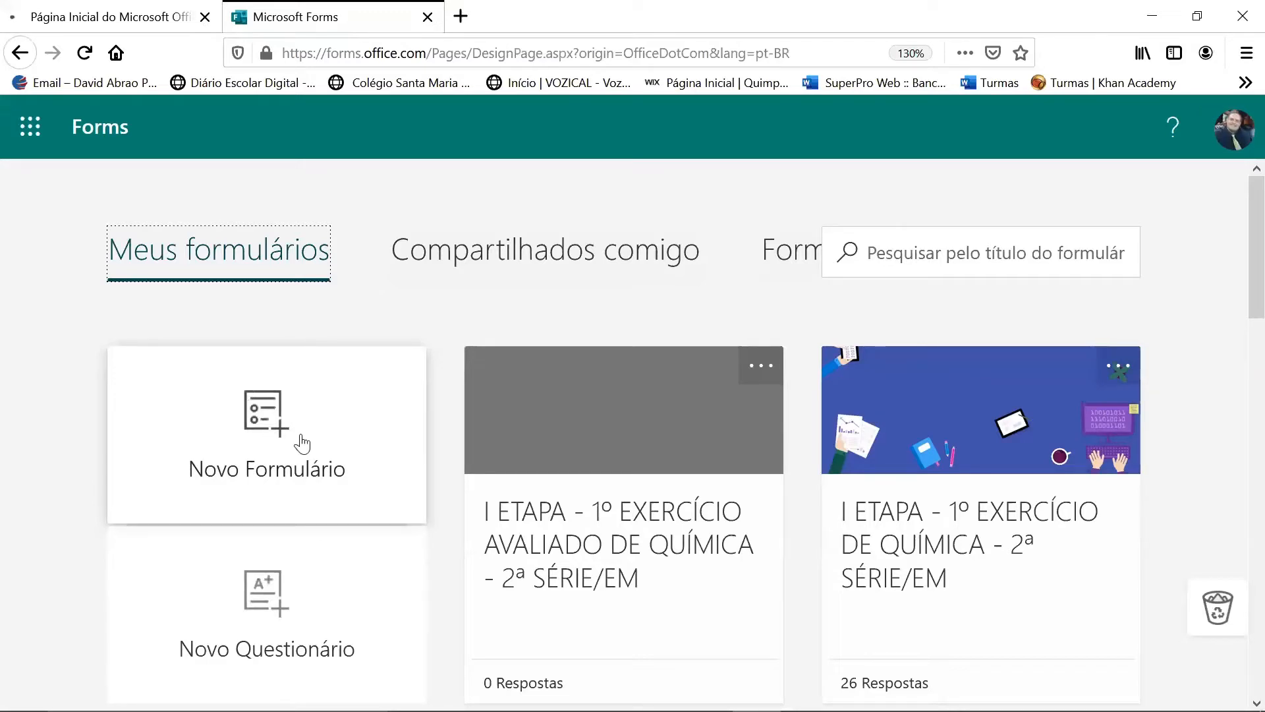
Step: Open the responses of the existing form "I ETAPA - 1º EXERCÍCIO DE QUÍMICA - 2ª SÉRIE/EM"
scroll(305, 461, down, 5)
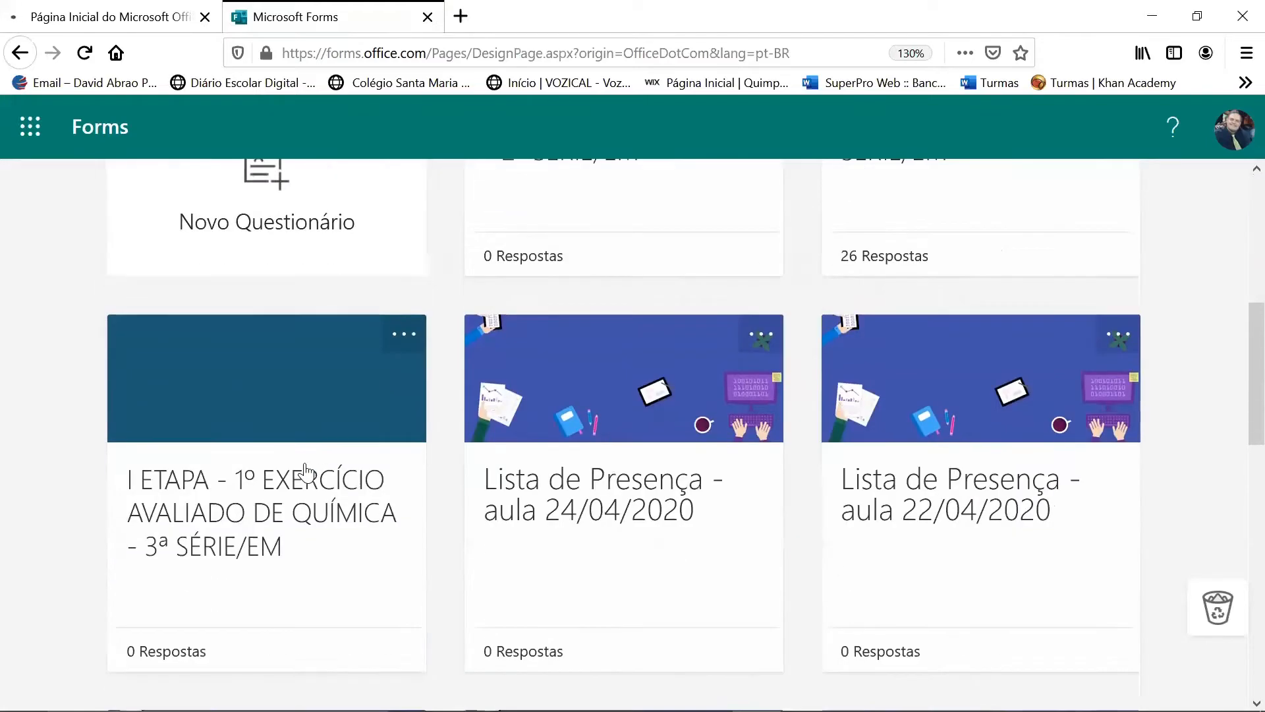
scroll(305, 473, up, 4)
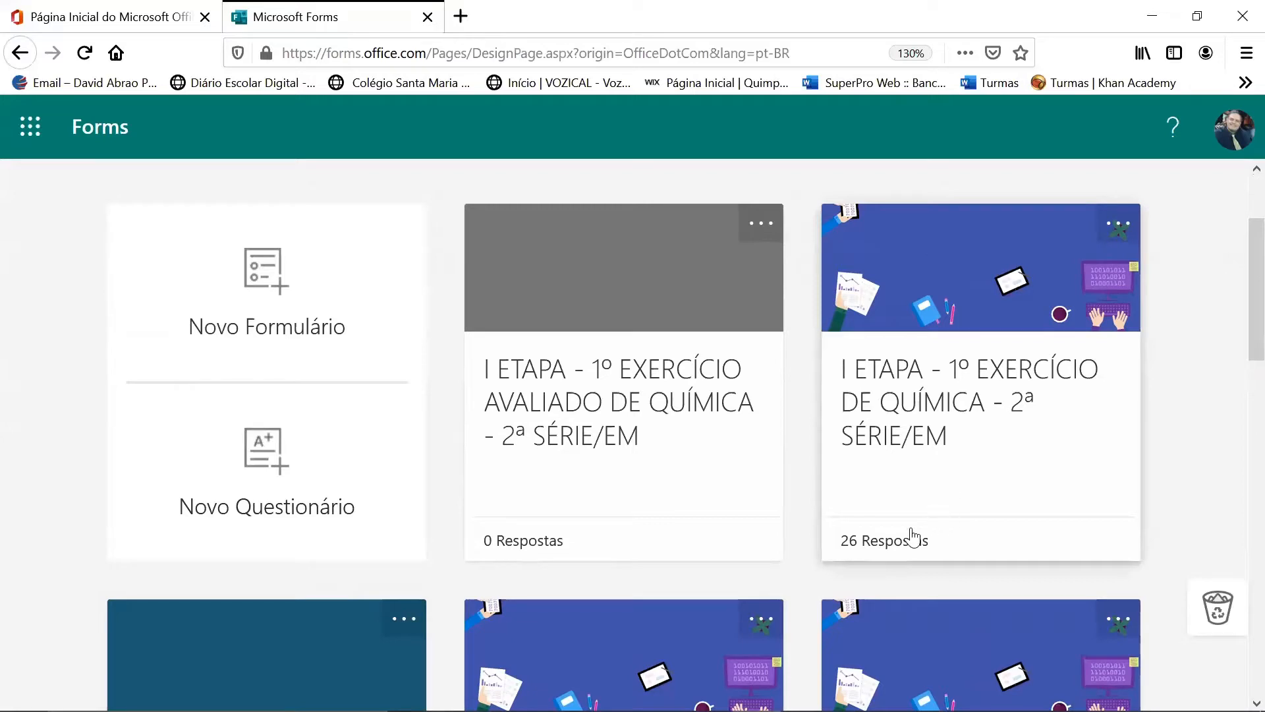
click(904, 554)
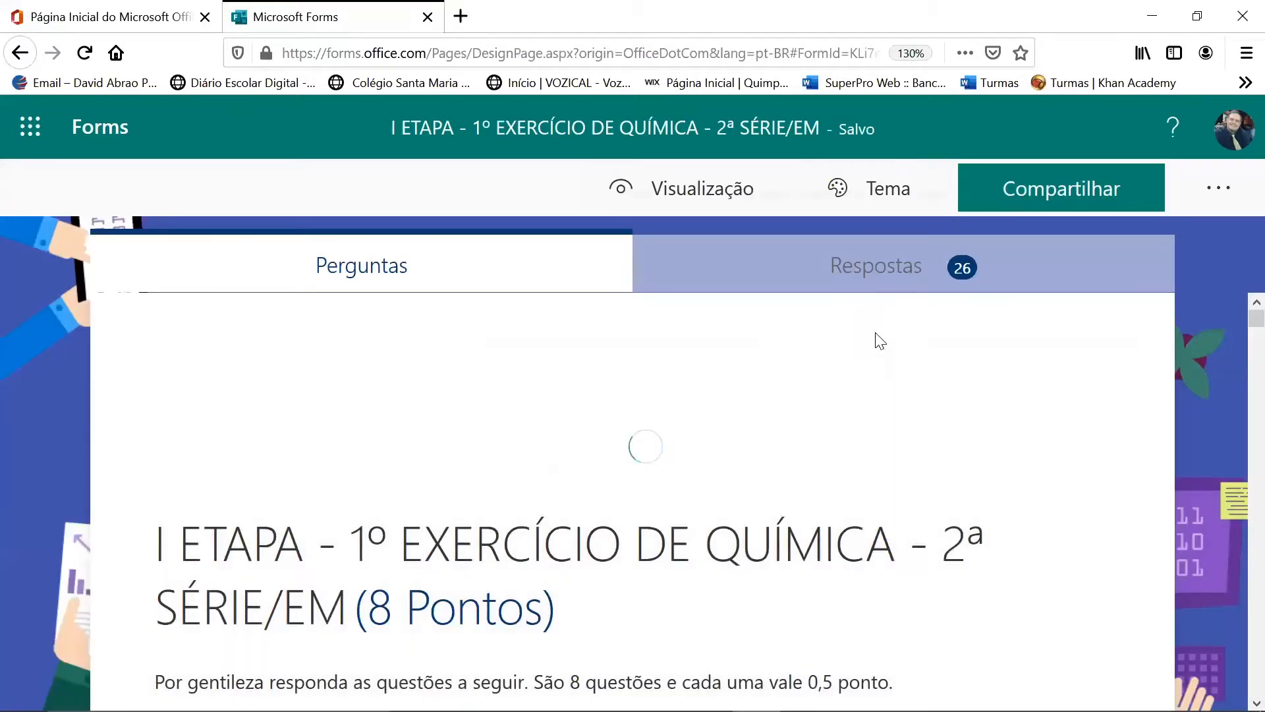
click(851, 273)
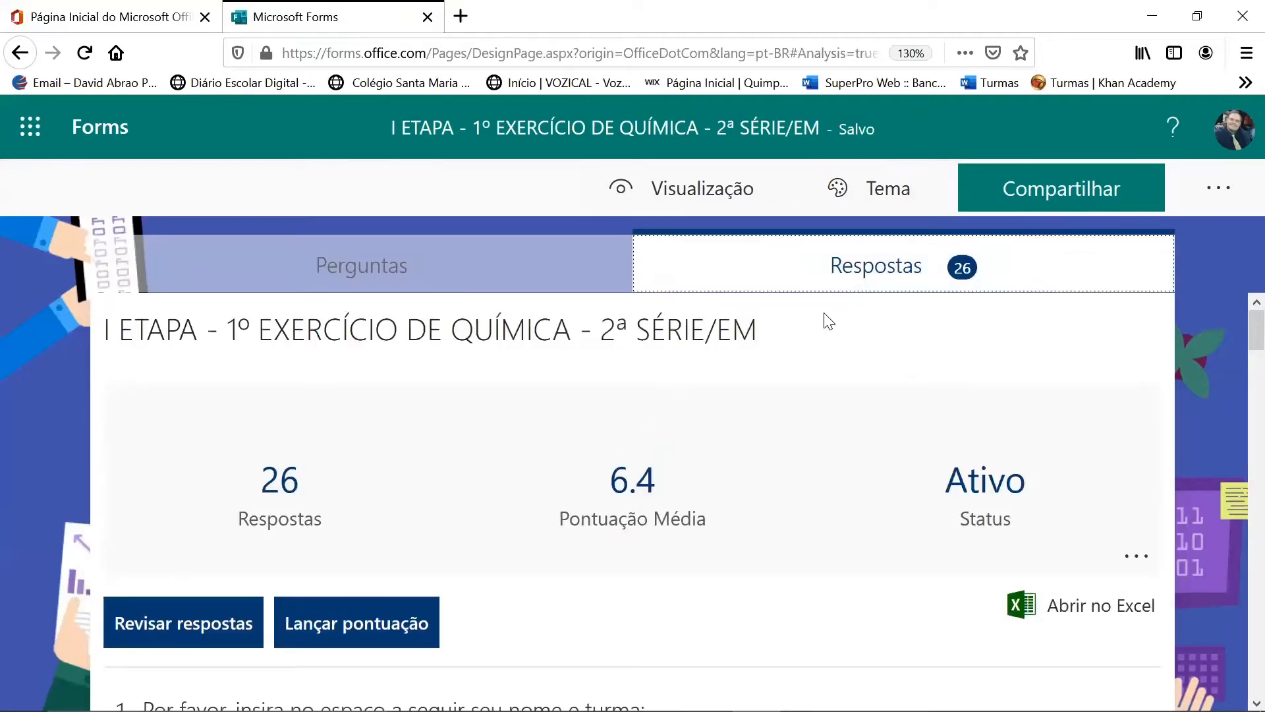
Step: Review the per-question answer statistics and charts of the chemistry exercise, through question 9
click(1051, 611)
scroll(1095, 605, down, 15)
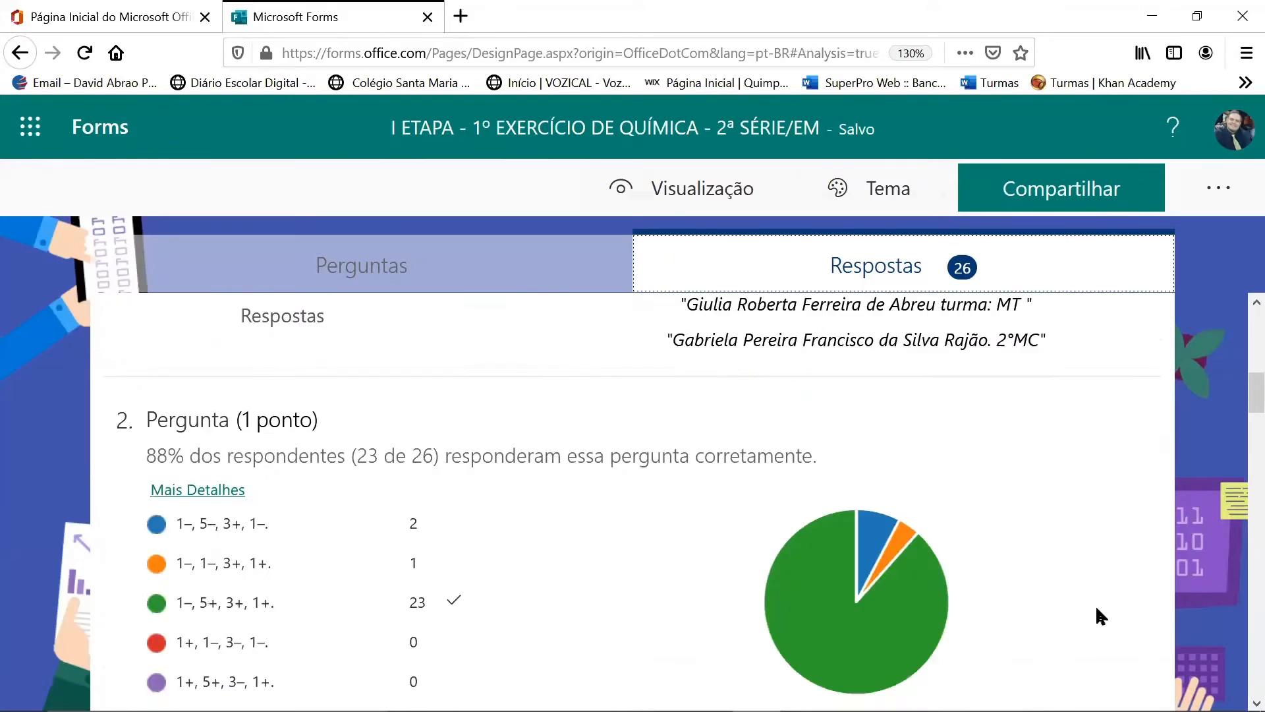
scroll(1083, 604, up, 4)
scroll(1077, 602, down, 4)
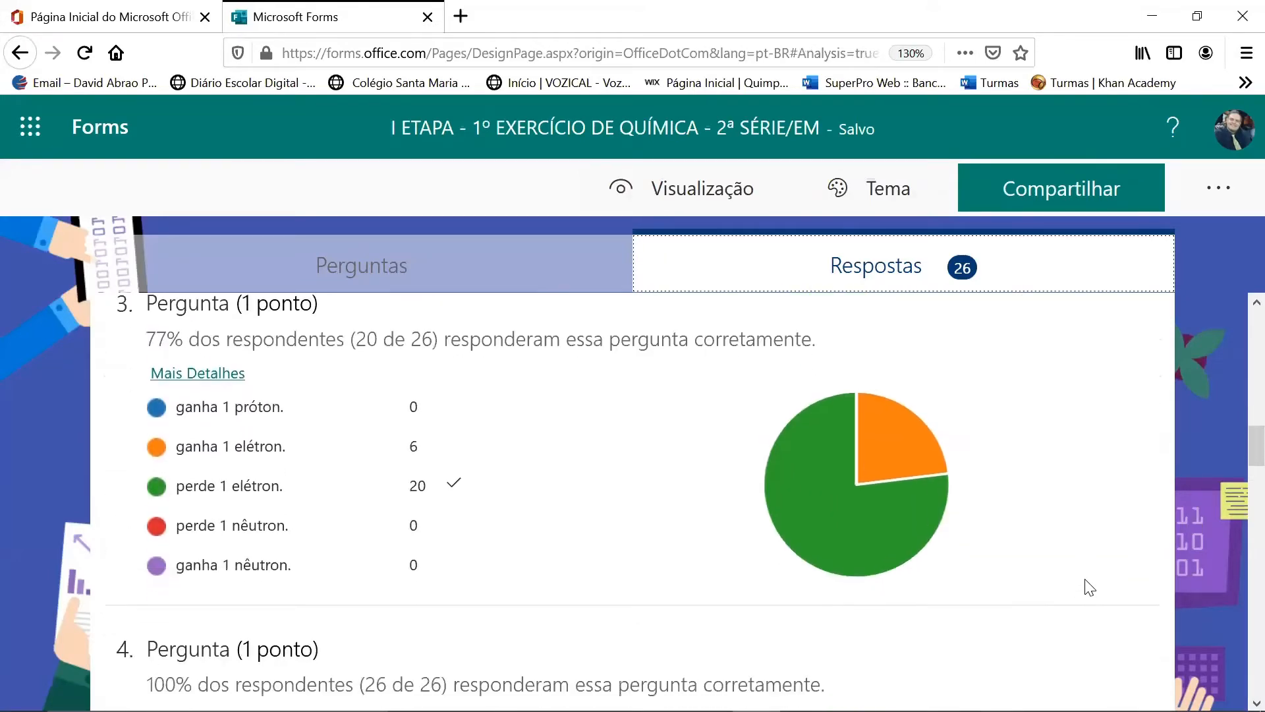
scroll(1088, 585, up, 4)
scroll(571, 460, down, 4)
scroll(579, 486, up, 6)
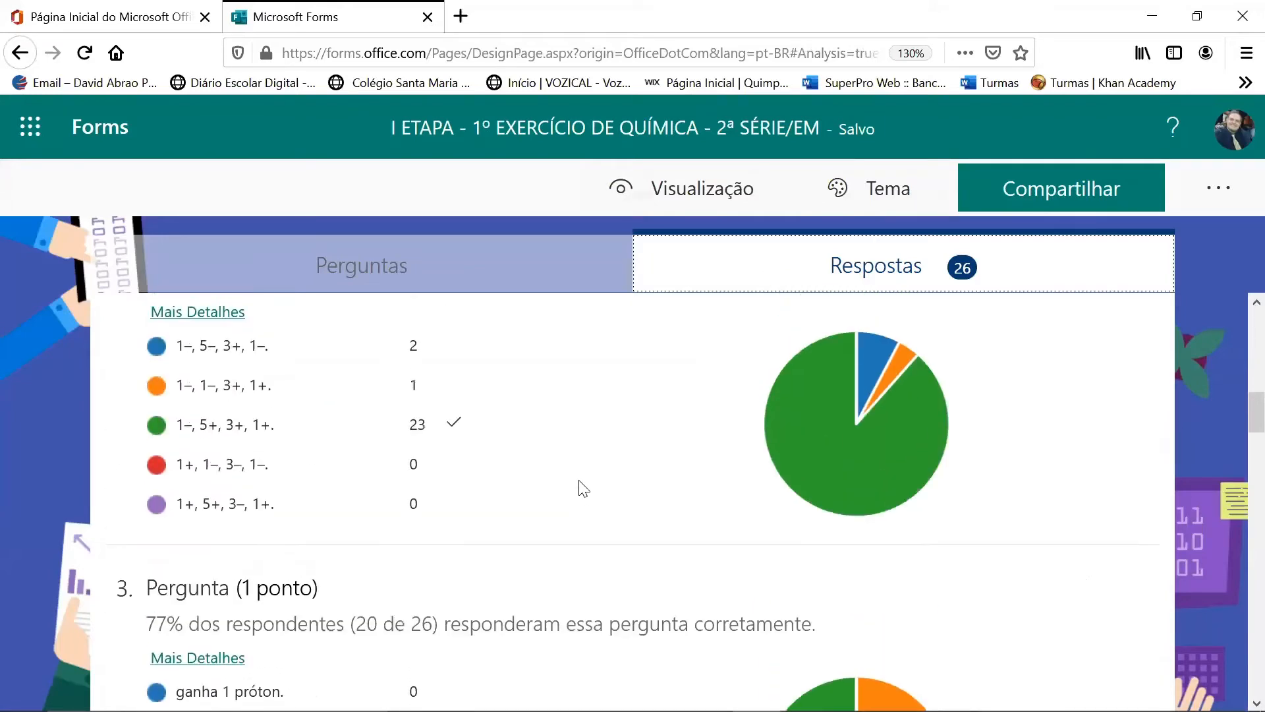
scroll(659, 515, down, 3)
scroll(660, 534, down, 9)
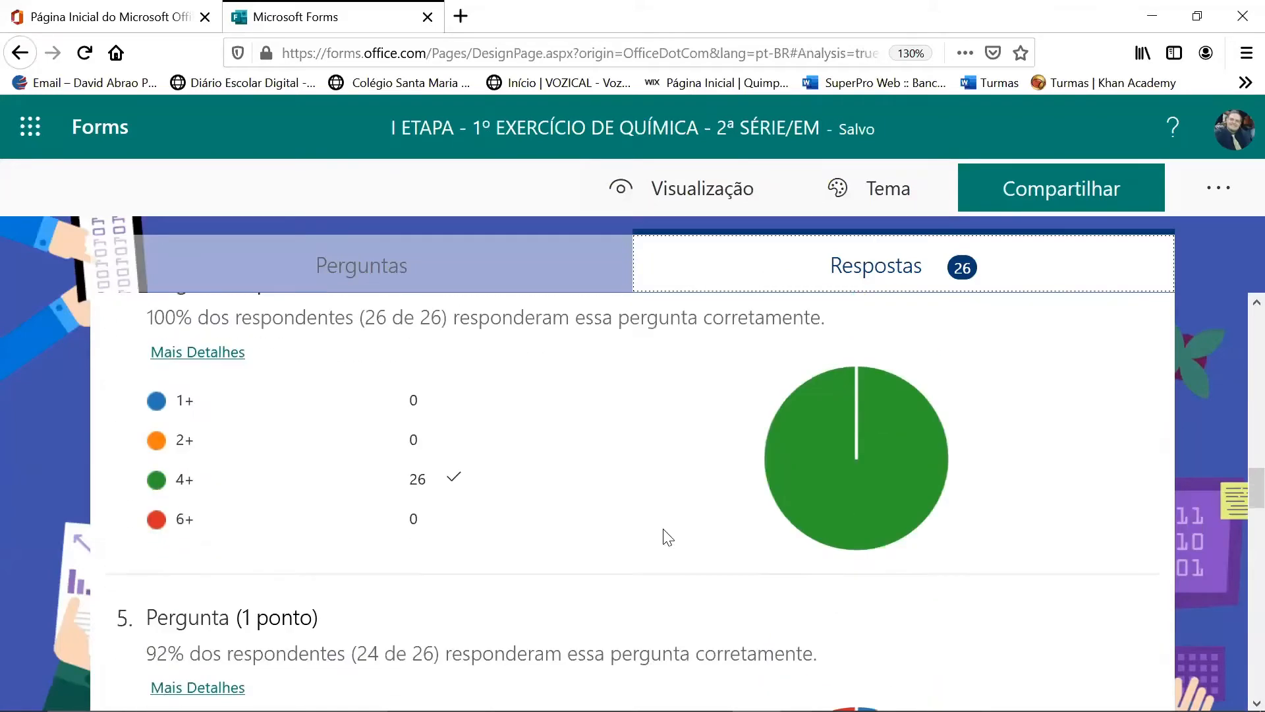
scroll(667, 535, down, 8)
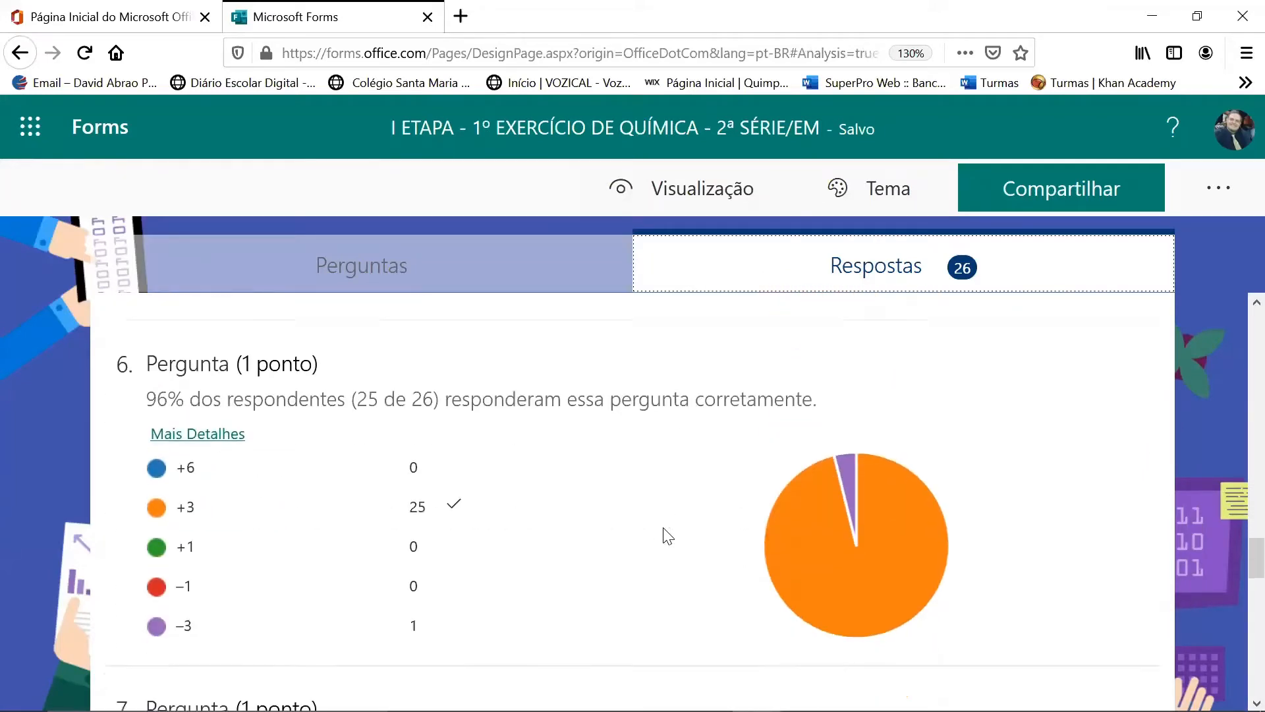
scroll(664, 529, down, 8)
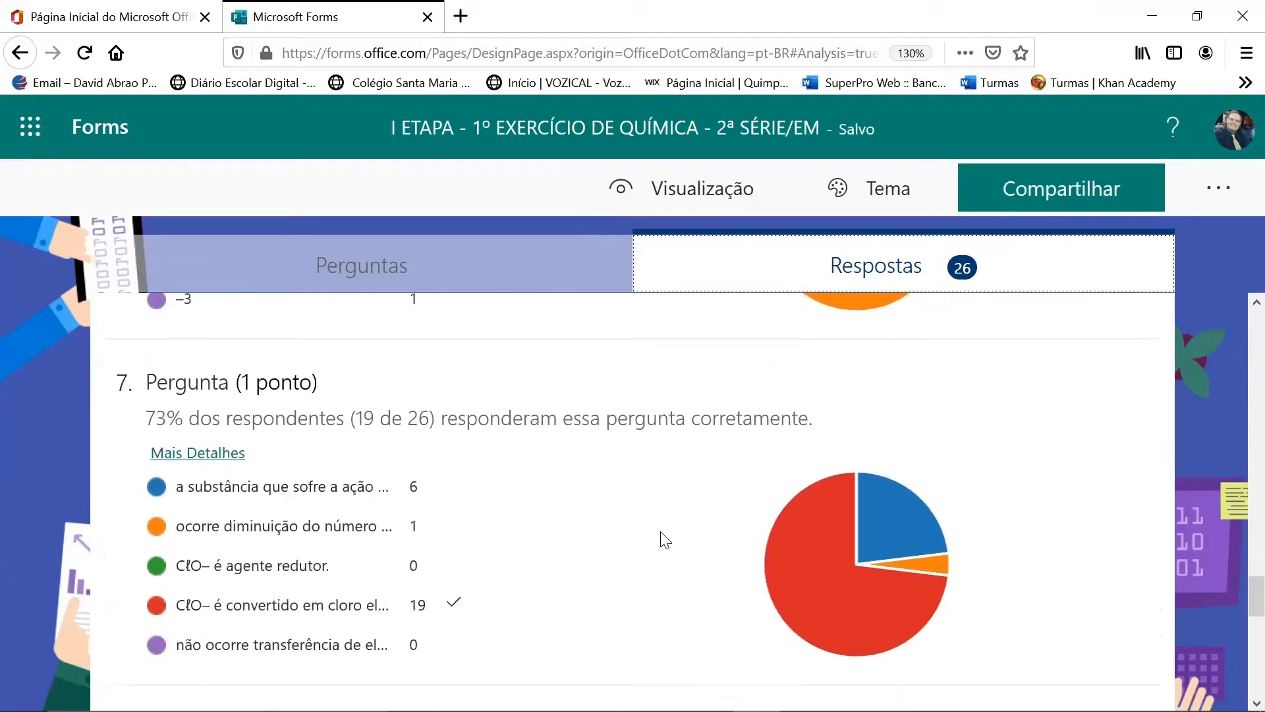
scroll(665, 539, down, 4)
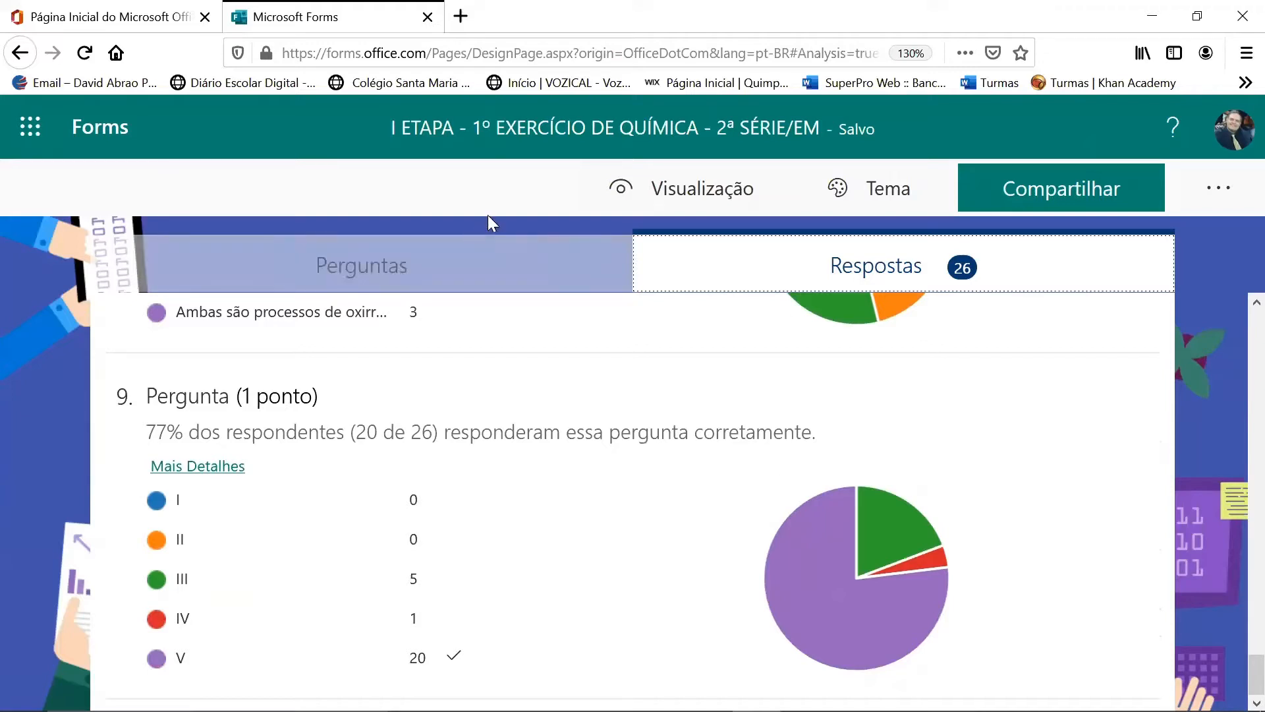
Step: Return to the forms list, create a new quiz and title it "Exercícios de Química Orgânica"
click(76, 132)
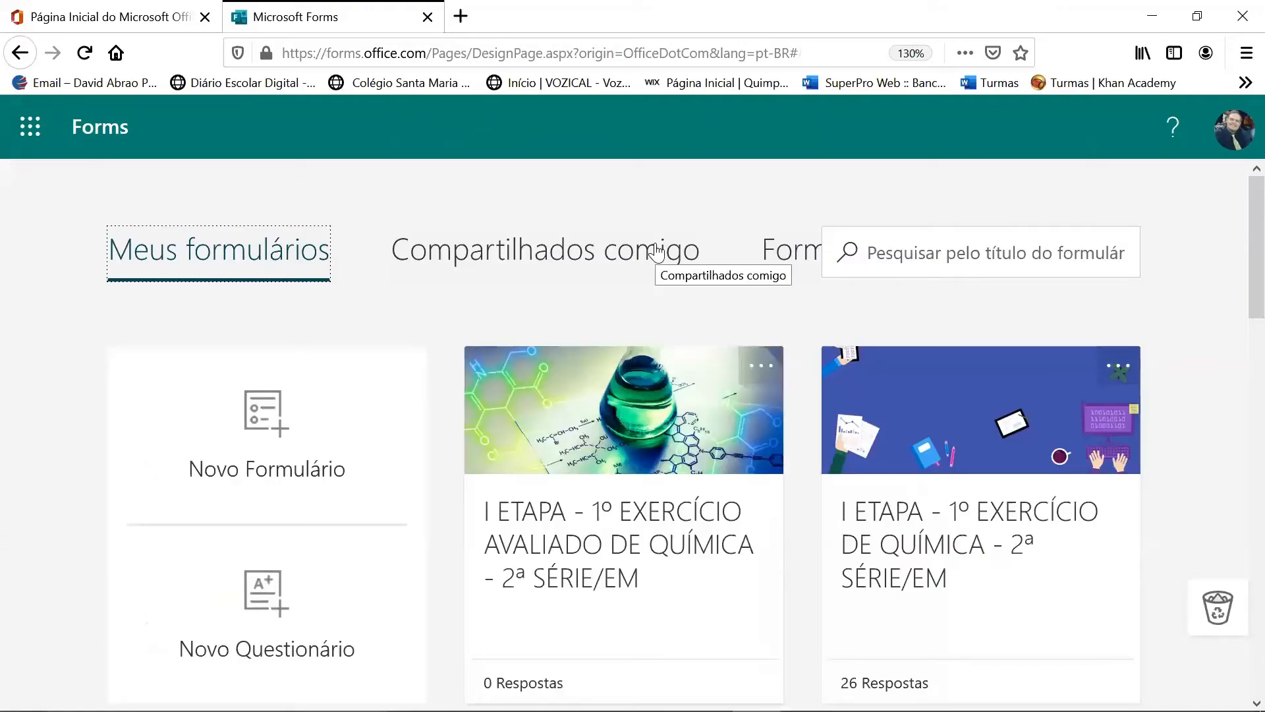
click(250, 625)
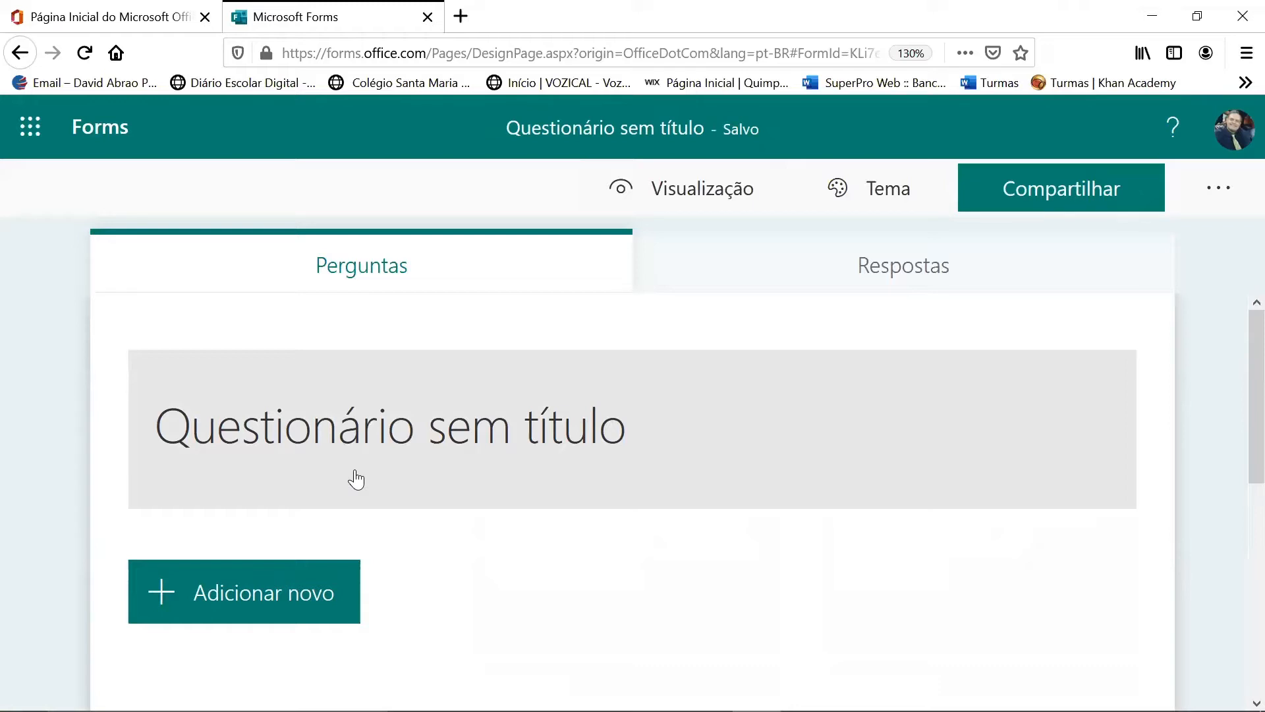
click(316, 406)
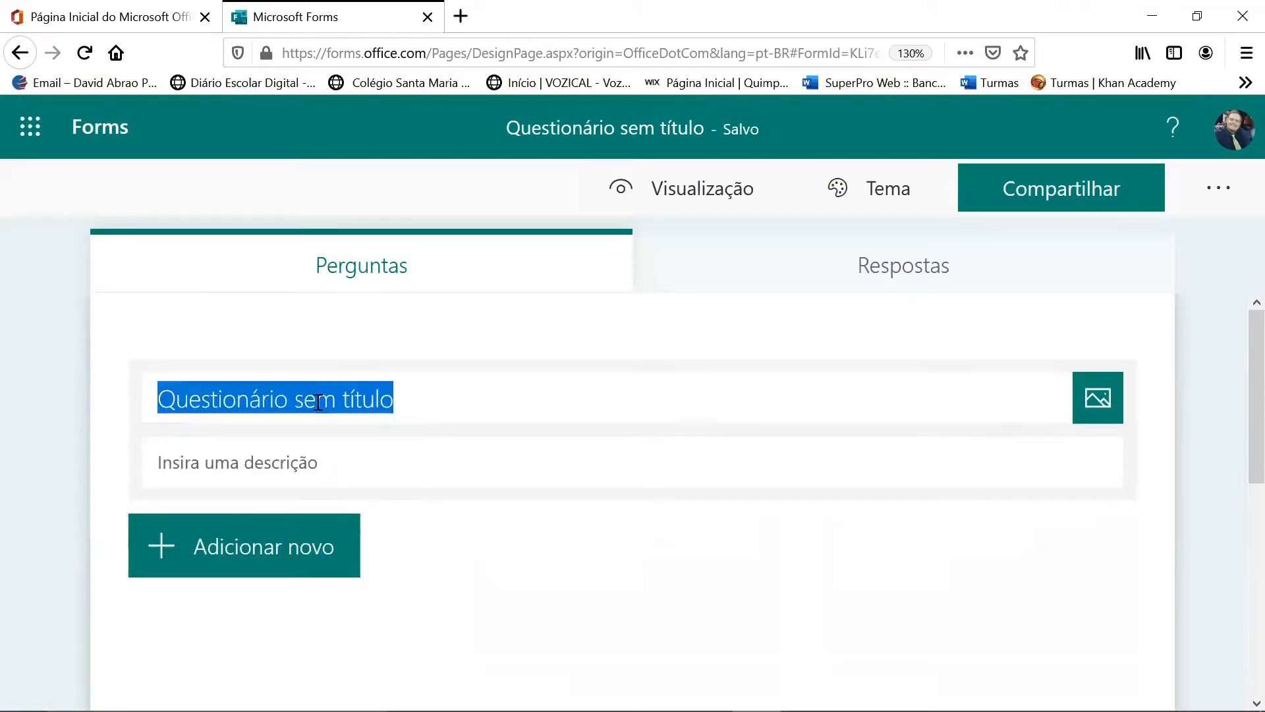
text(Ex)
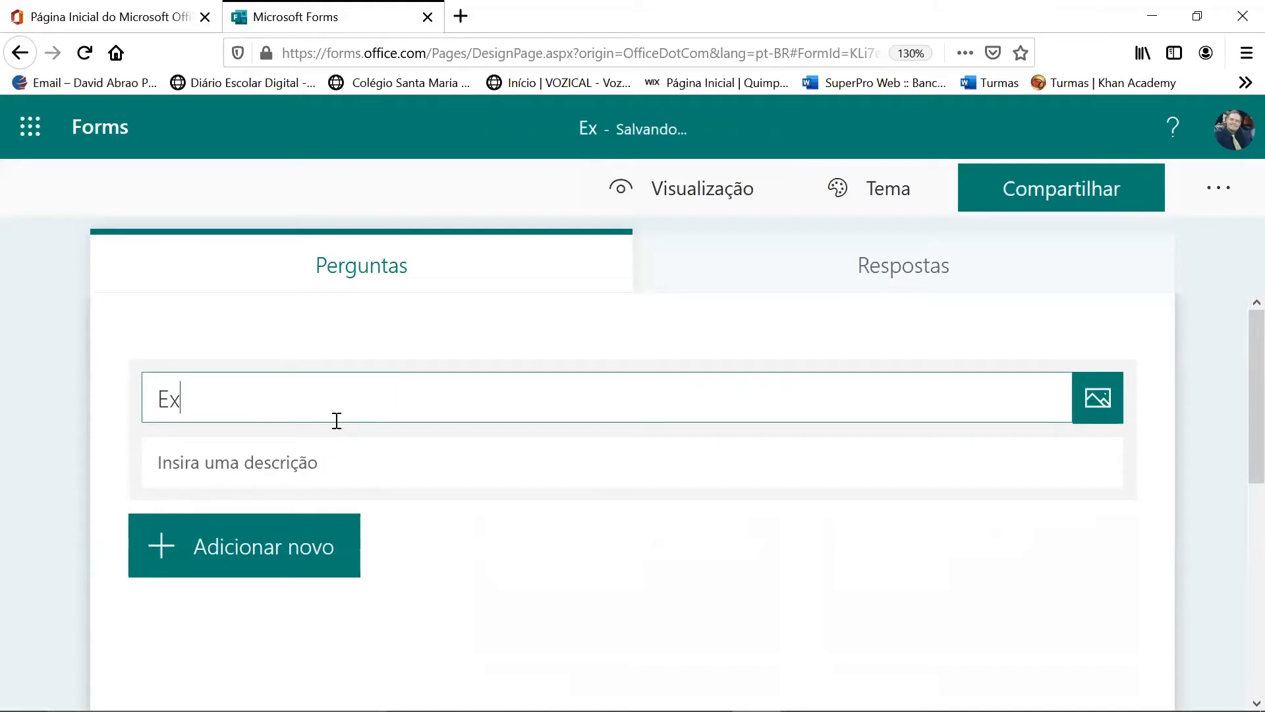
text(ercí)
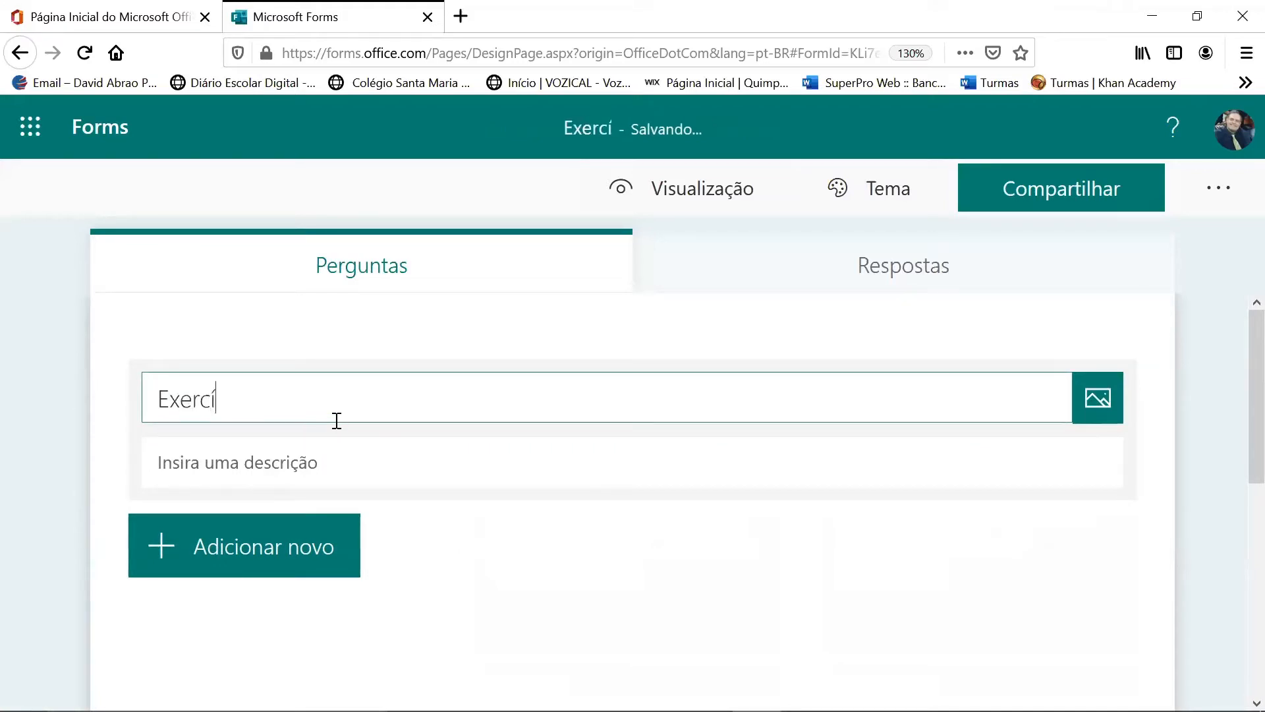
text(cios de )
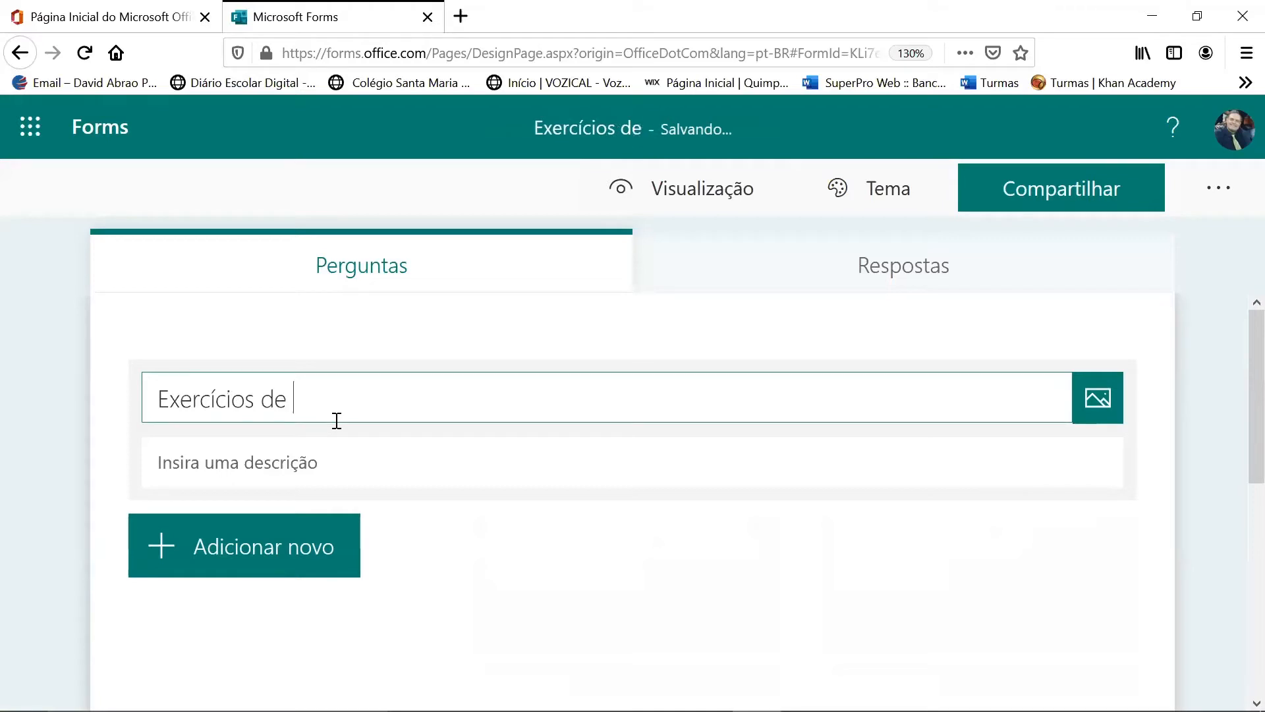
text(Química)
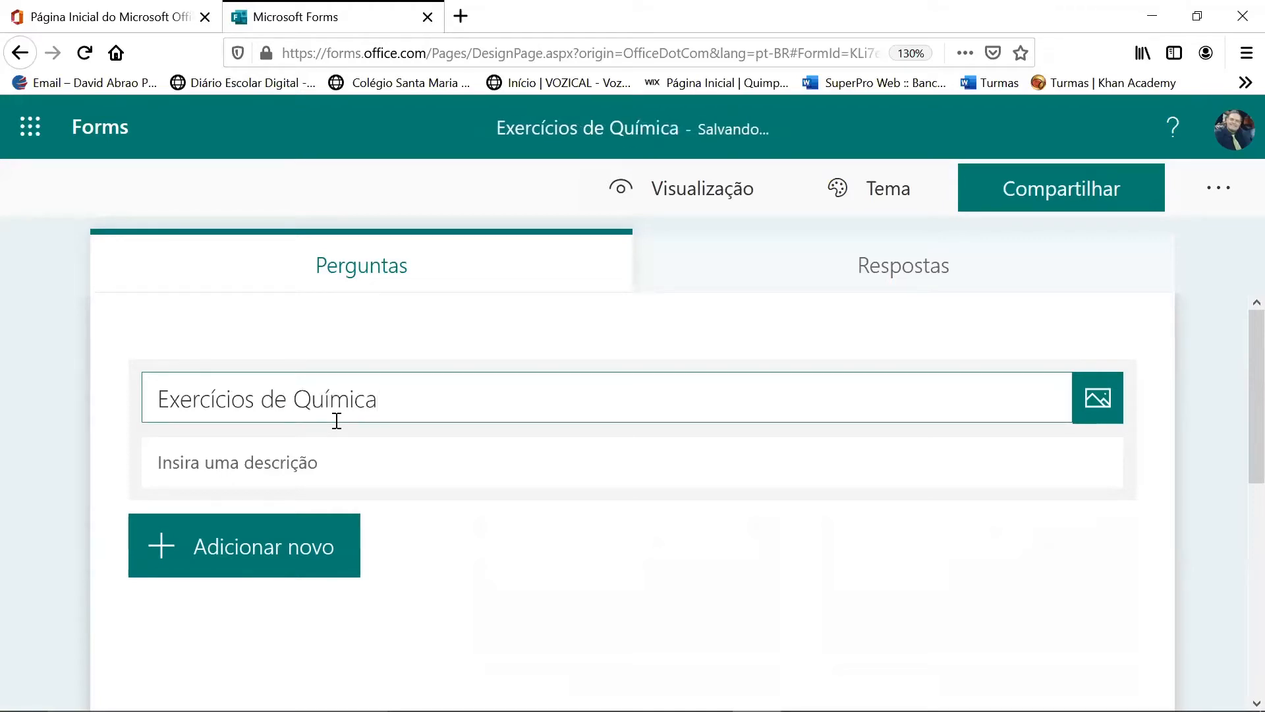
text( Orgânica)
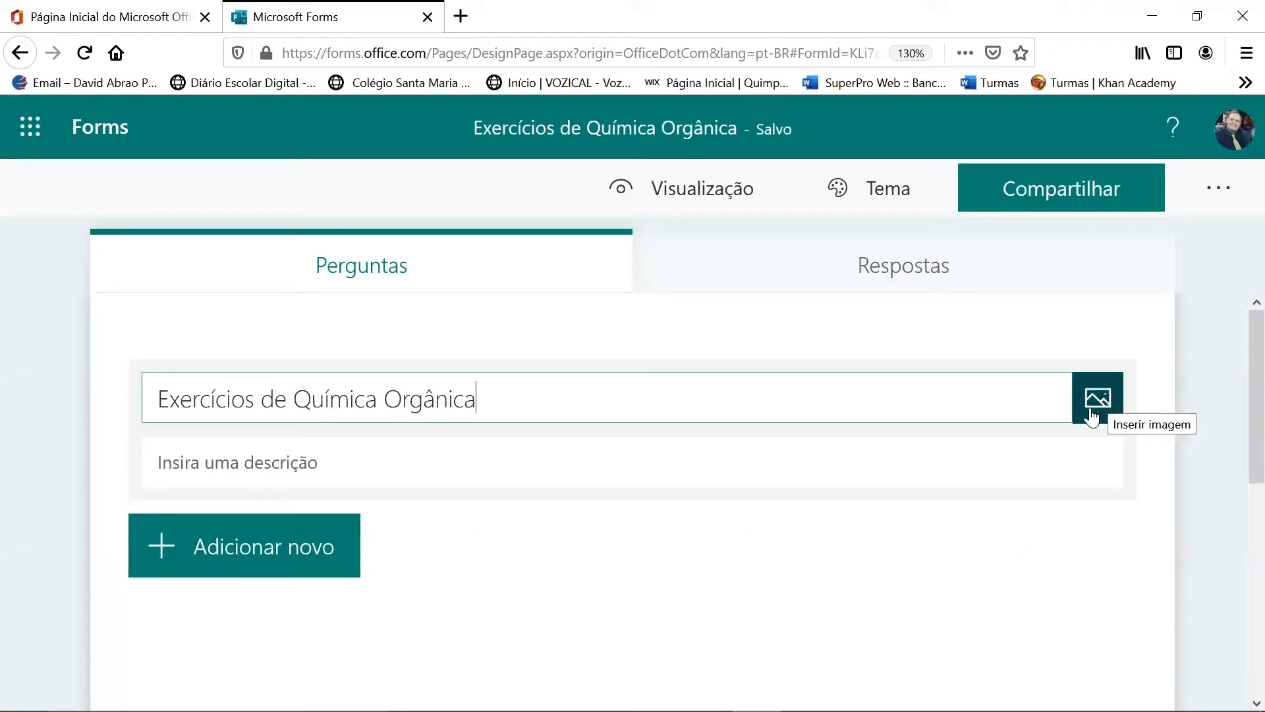
Step: Leave the quiz description empty and add a text question as the first question
click(319, 474)
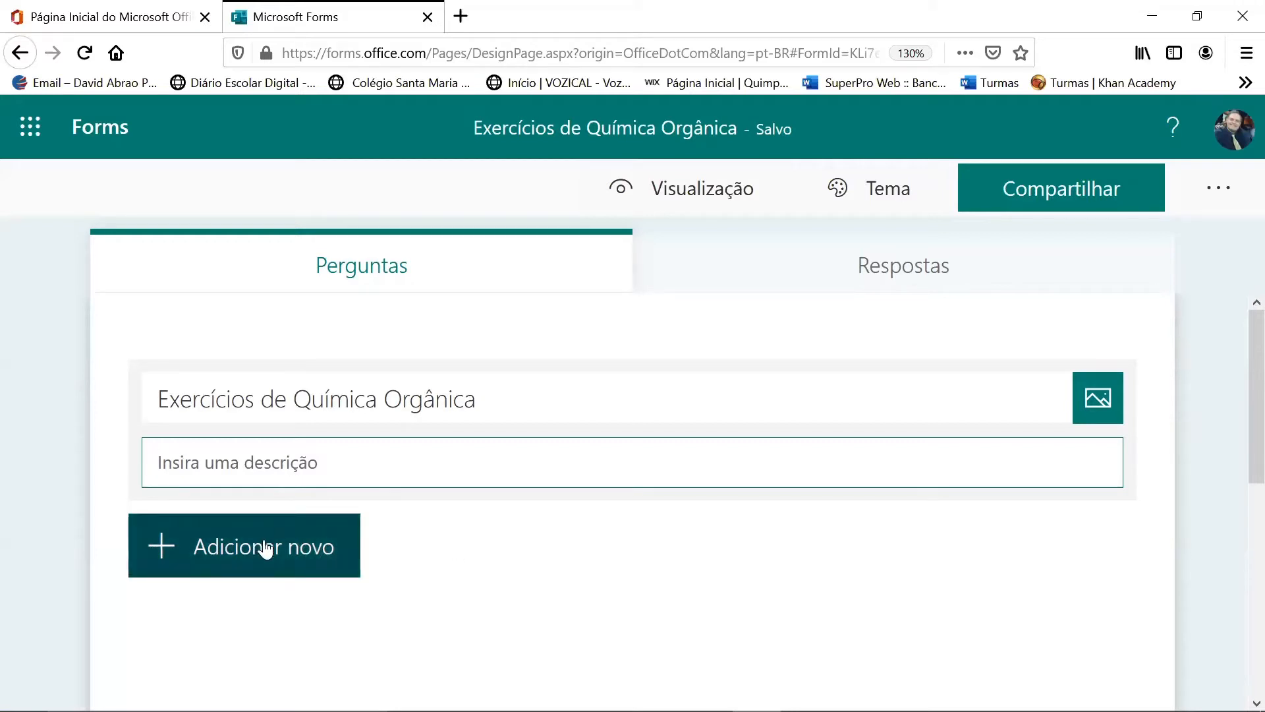
scroll(263, 547, down, 2)
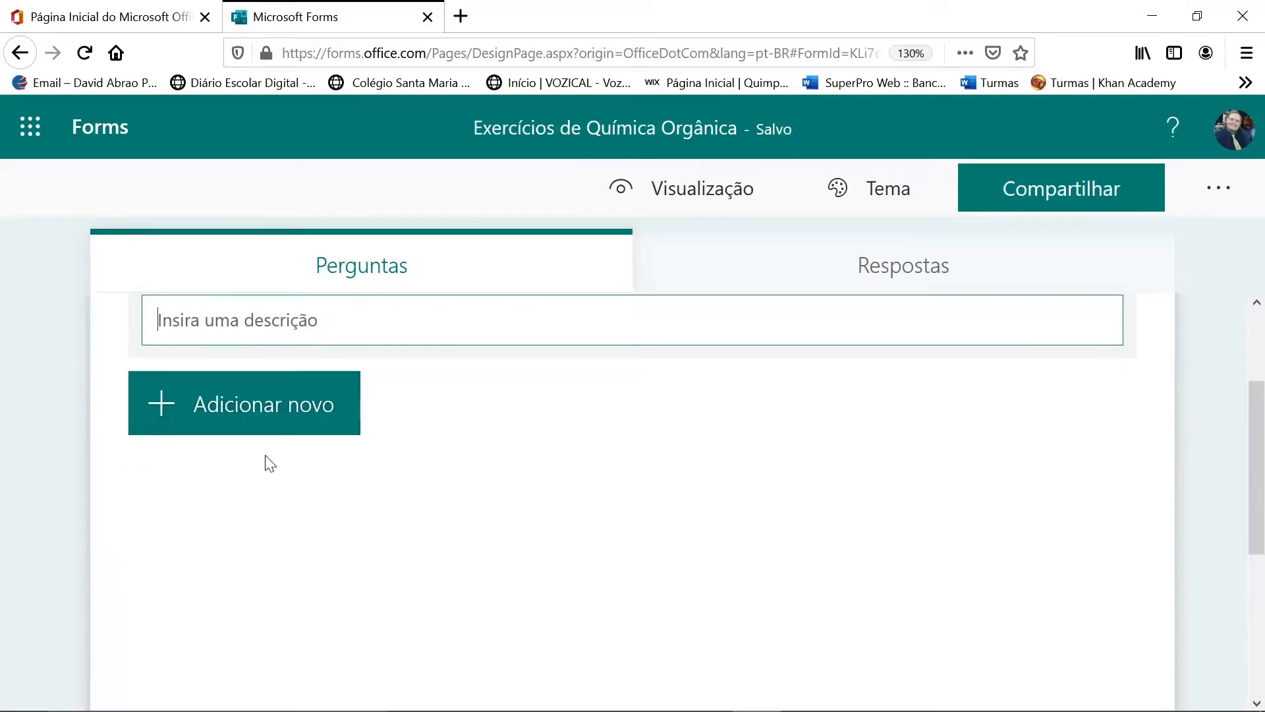
scroll(263, 462, up, 2)
click(226, 557)
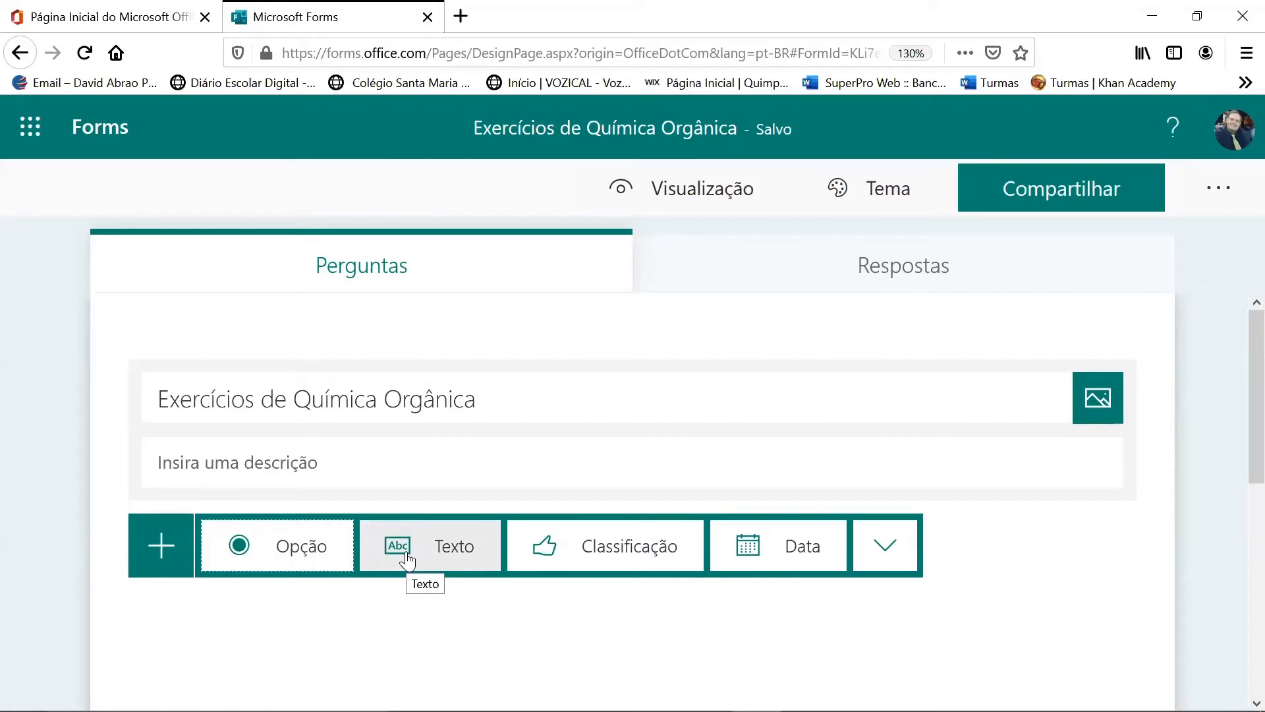
click(886, 554)
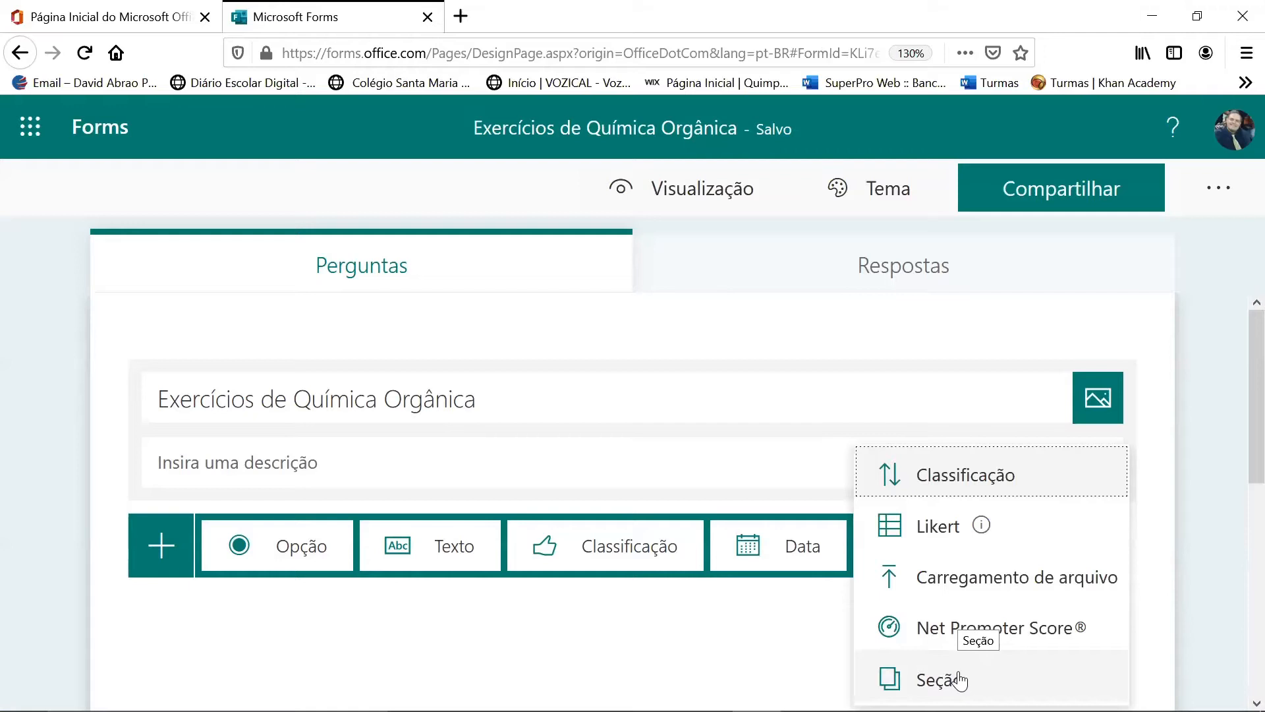
click(445, 547)
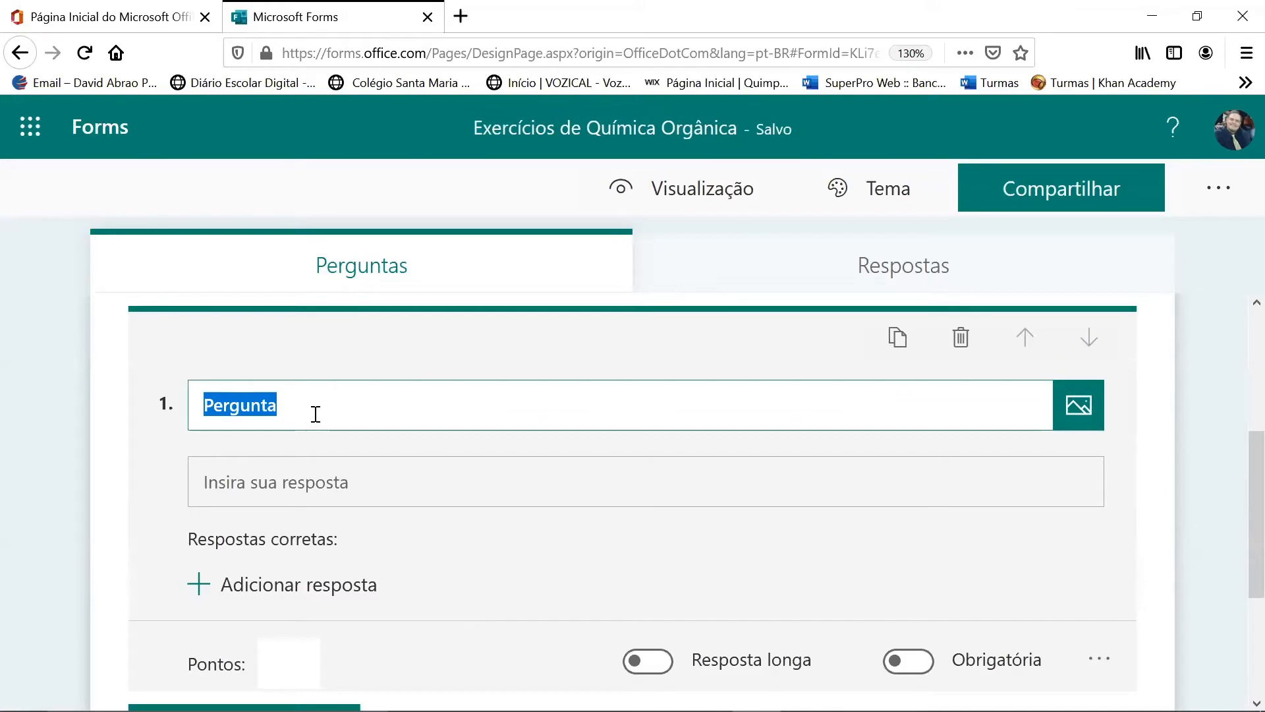
Step: Word question 1 as "Digite no espaço a seguir o seu nome e a sua turma" and make it required
text(Digiter)
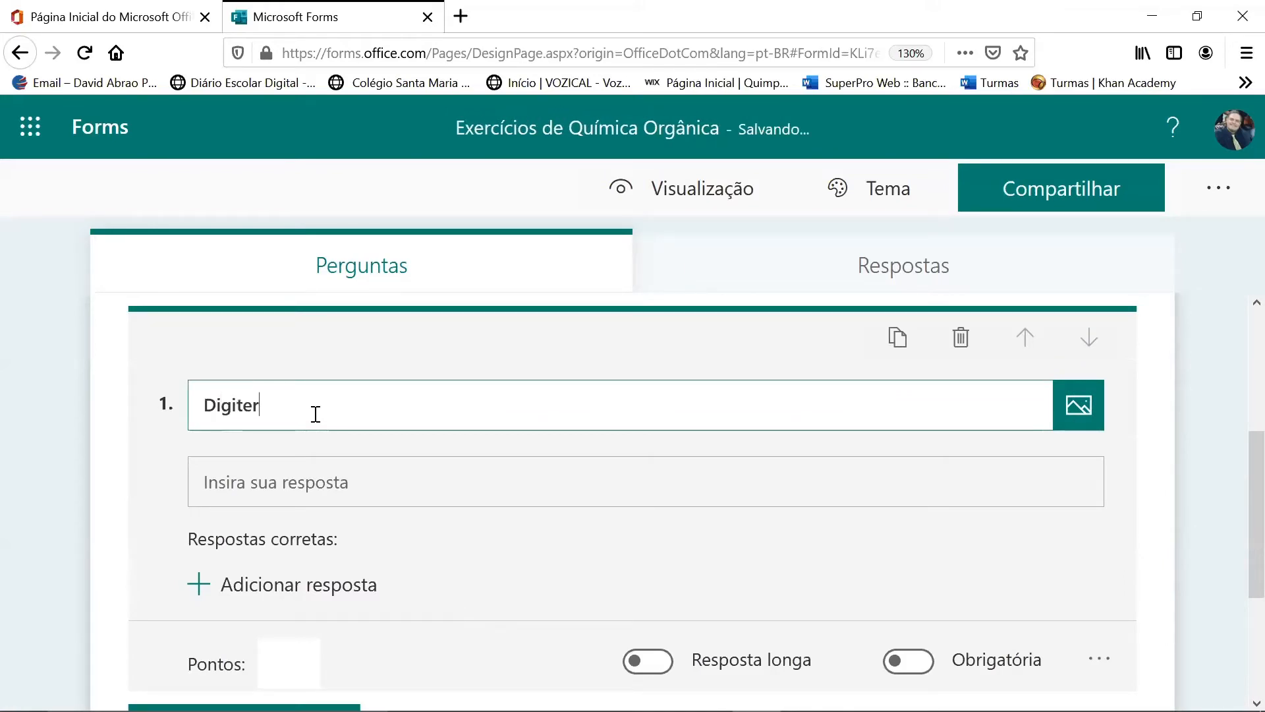
key(BackSpace)
text(no espaço a segur)
key(BackSpace)
text(ir o senu)
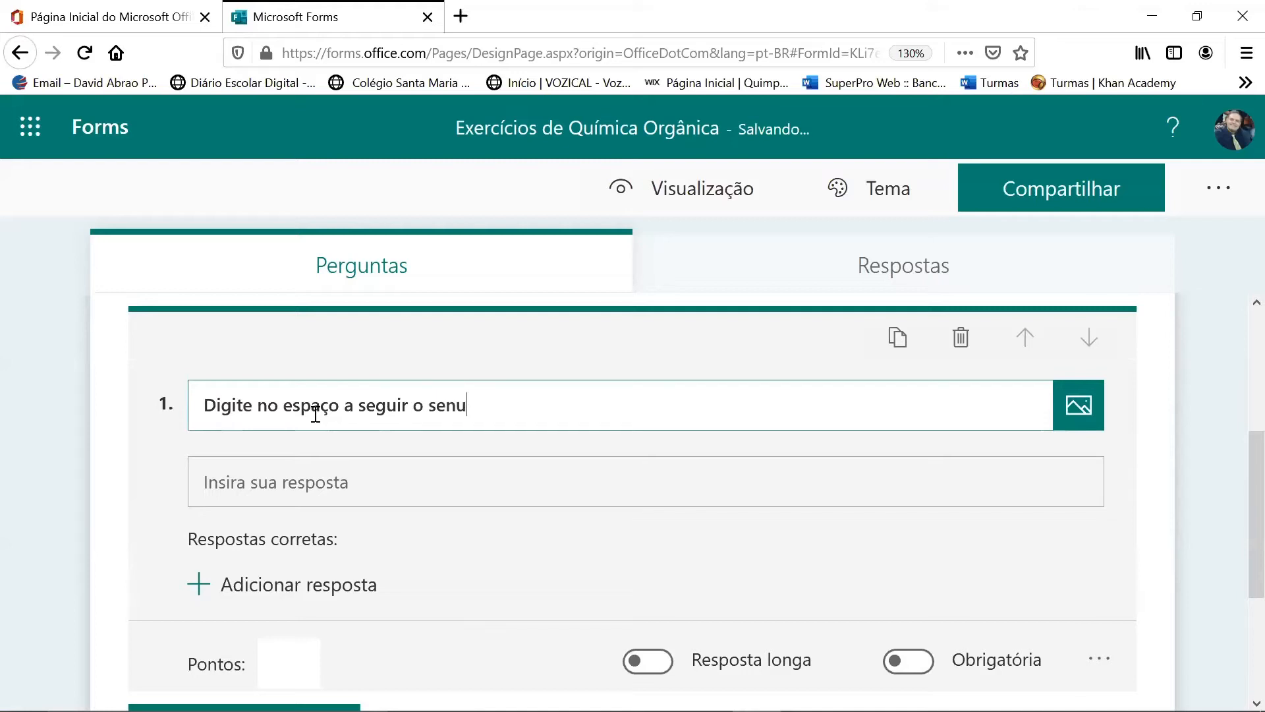
key(BackSpace)
key(BackSpace)
text(u nome e a )
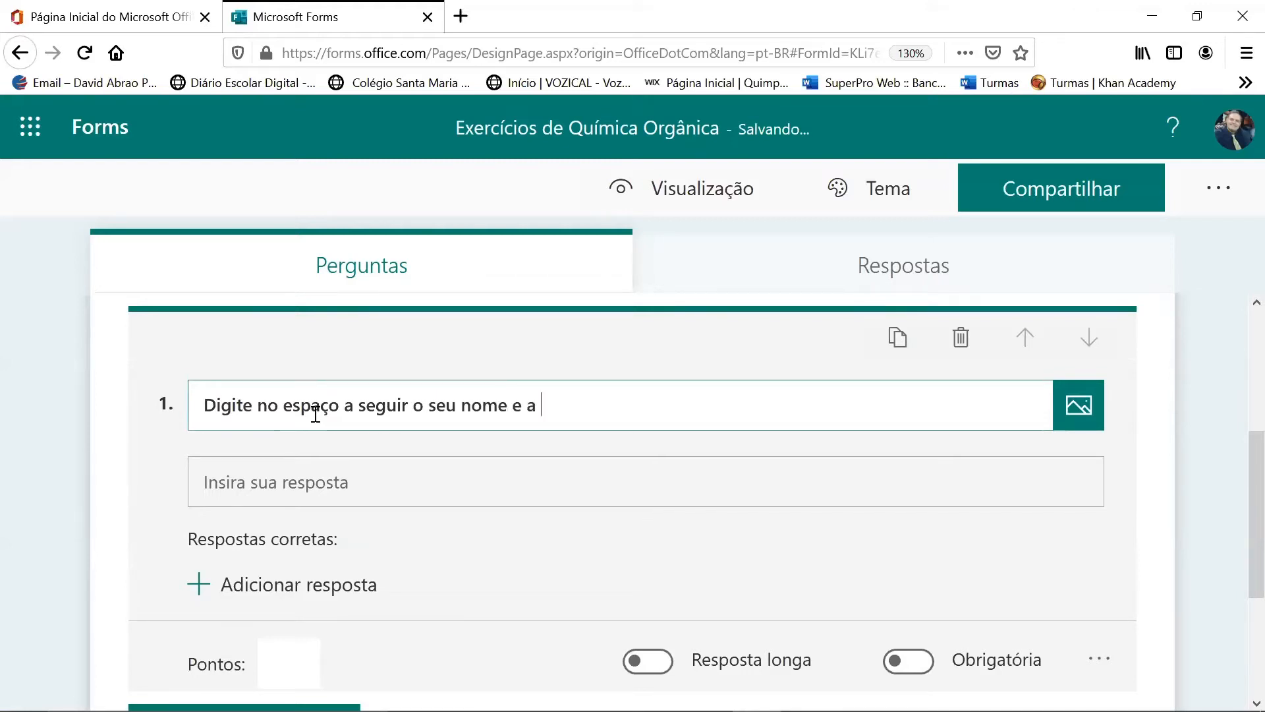
text(sua turma)
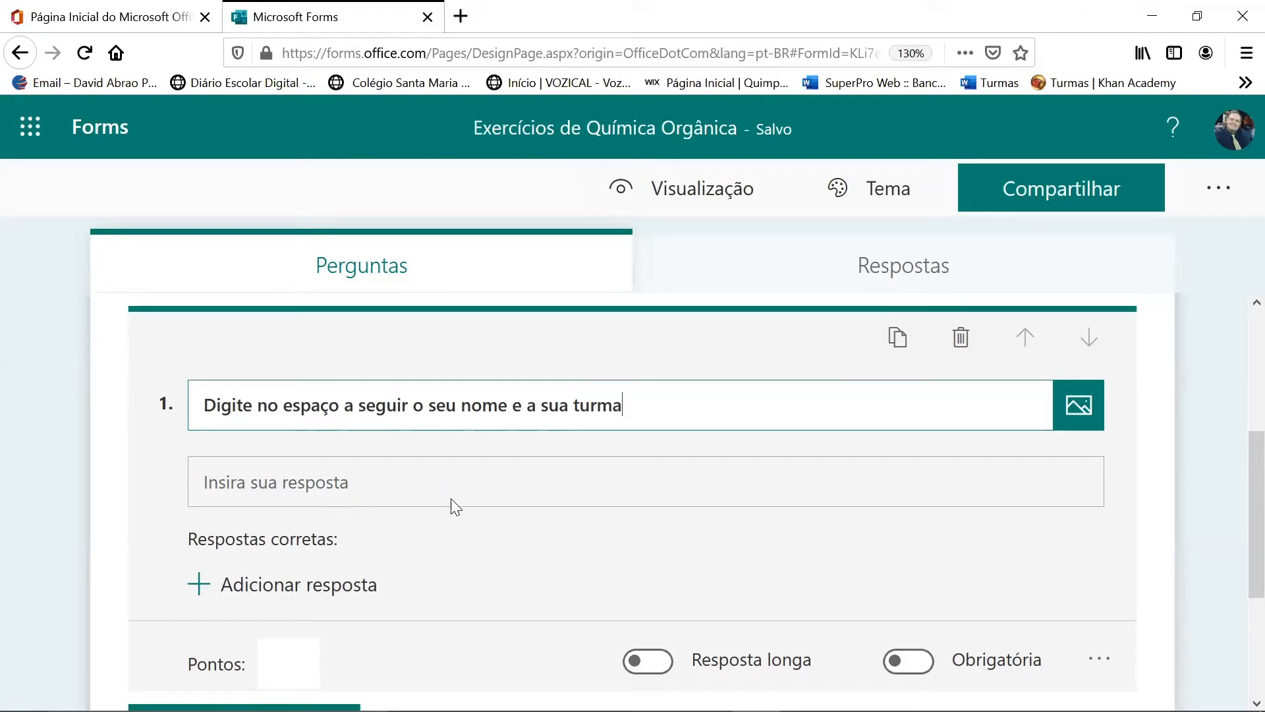
scroll(547, 461, down, 2)
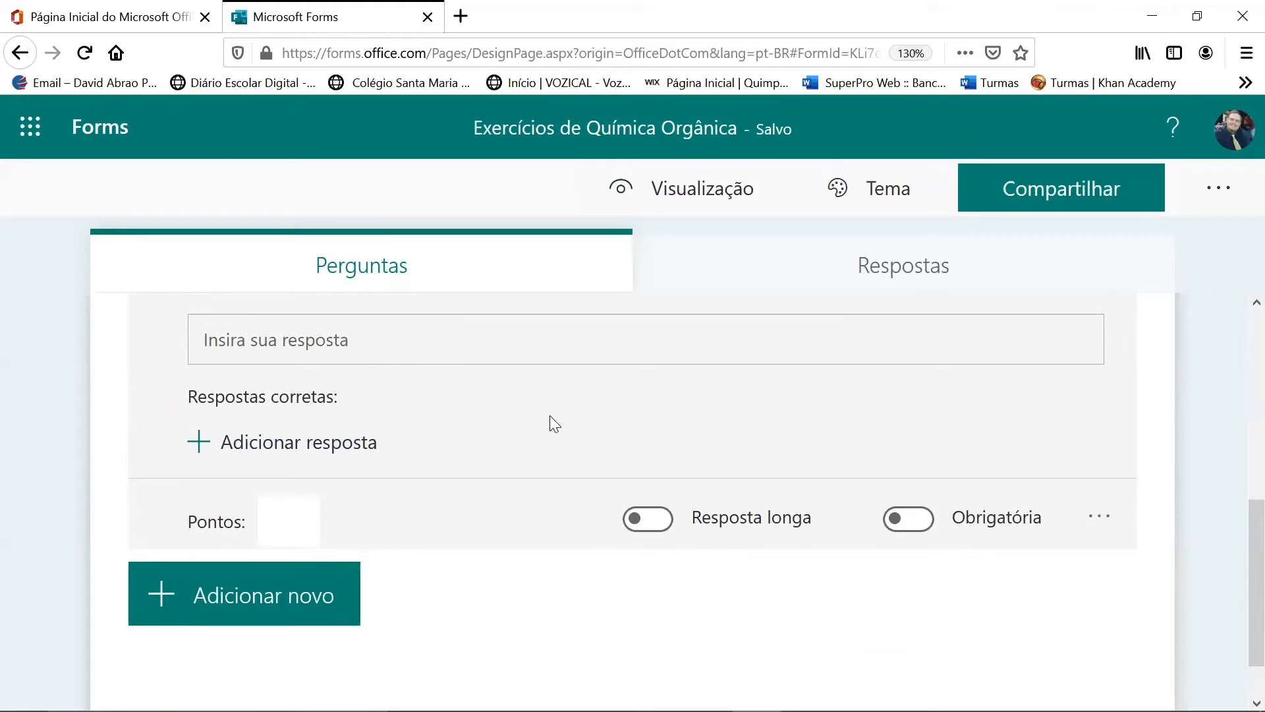
click(900, 521)
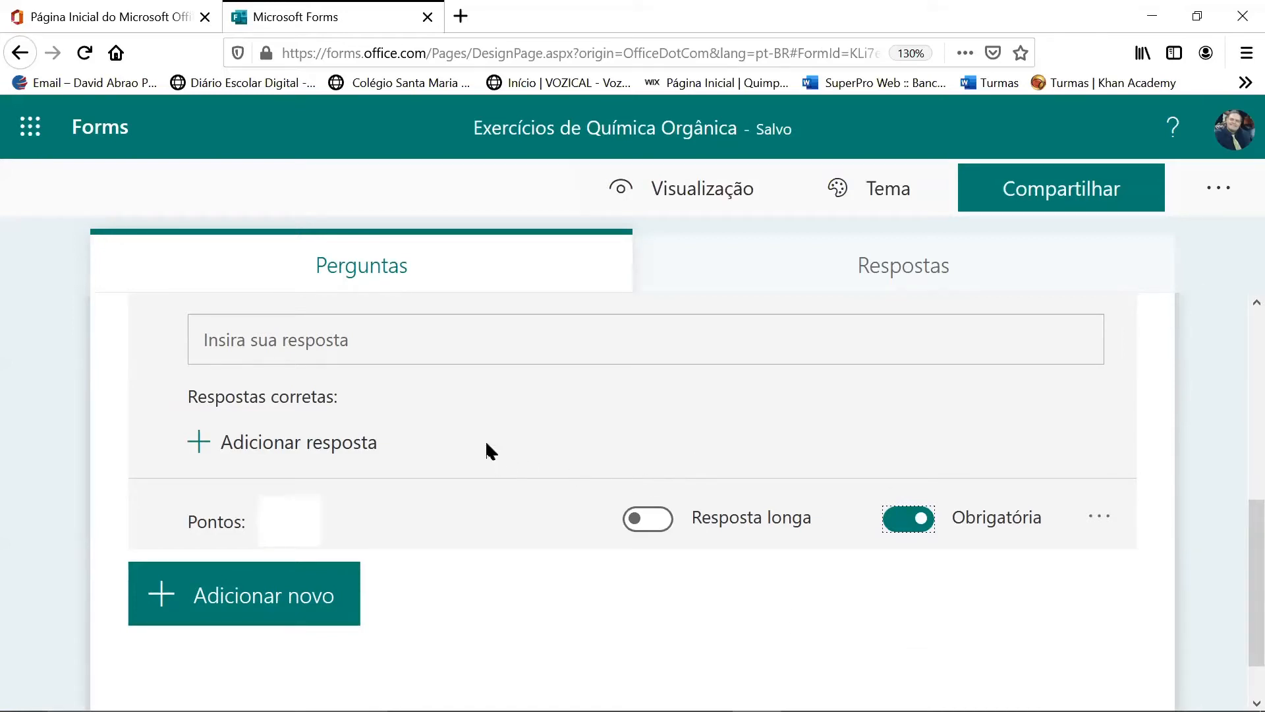
Step: Add a choice question below question 1
scroll(466, 471, down, 1)
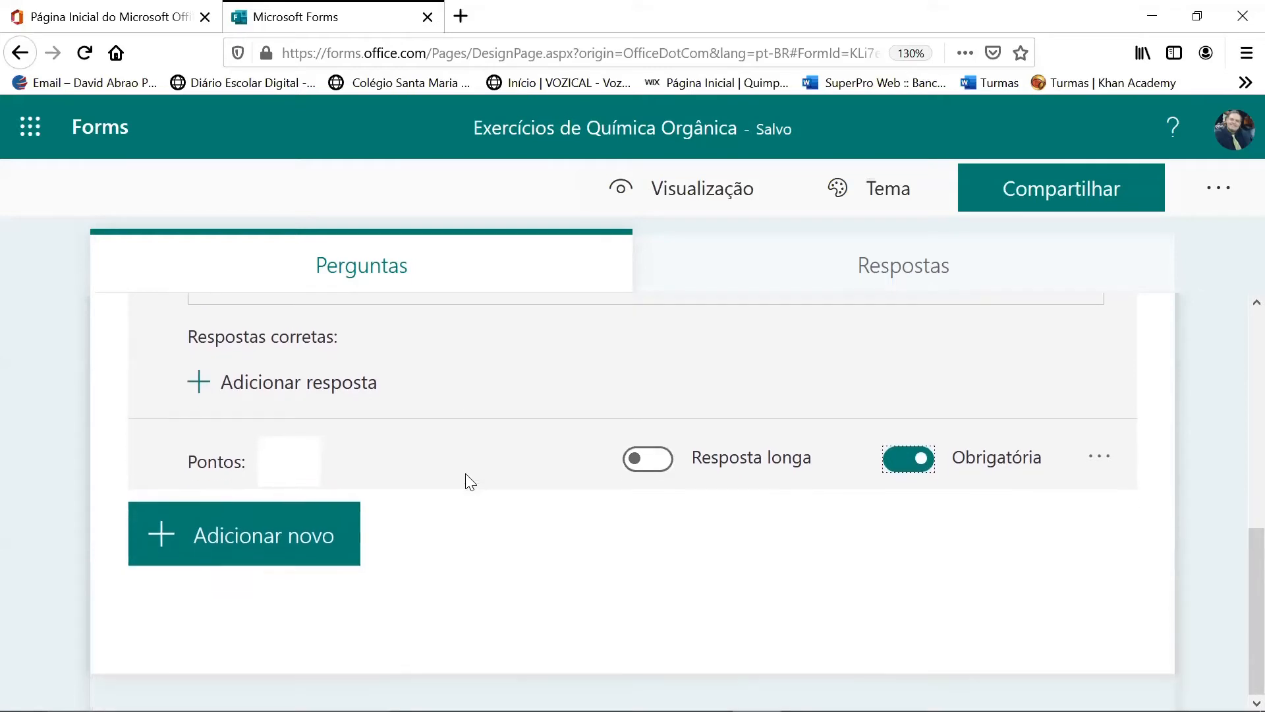
click(283, 560)
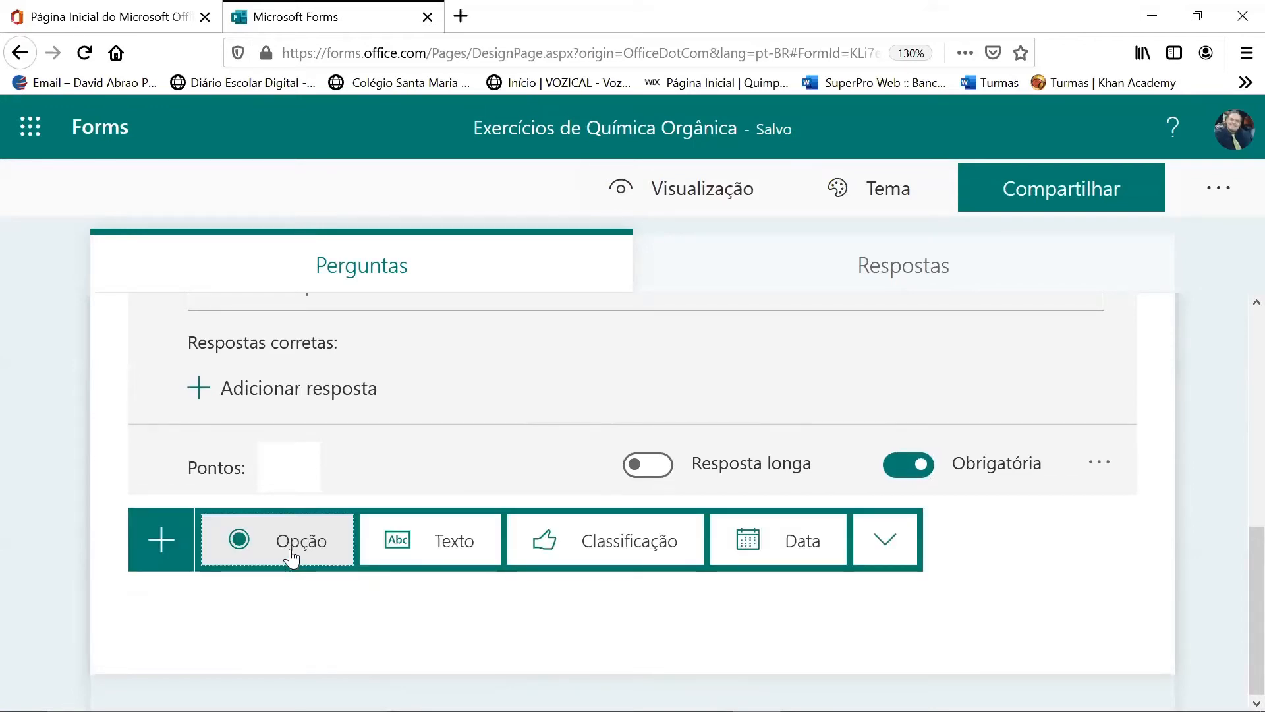
click(295, 557)
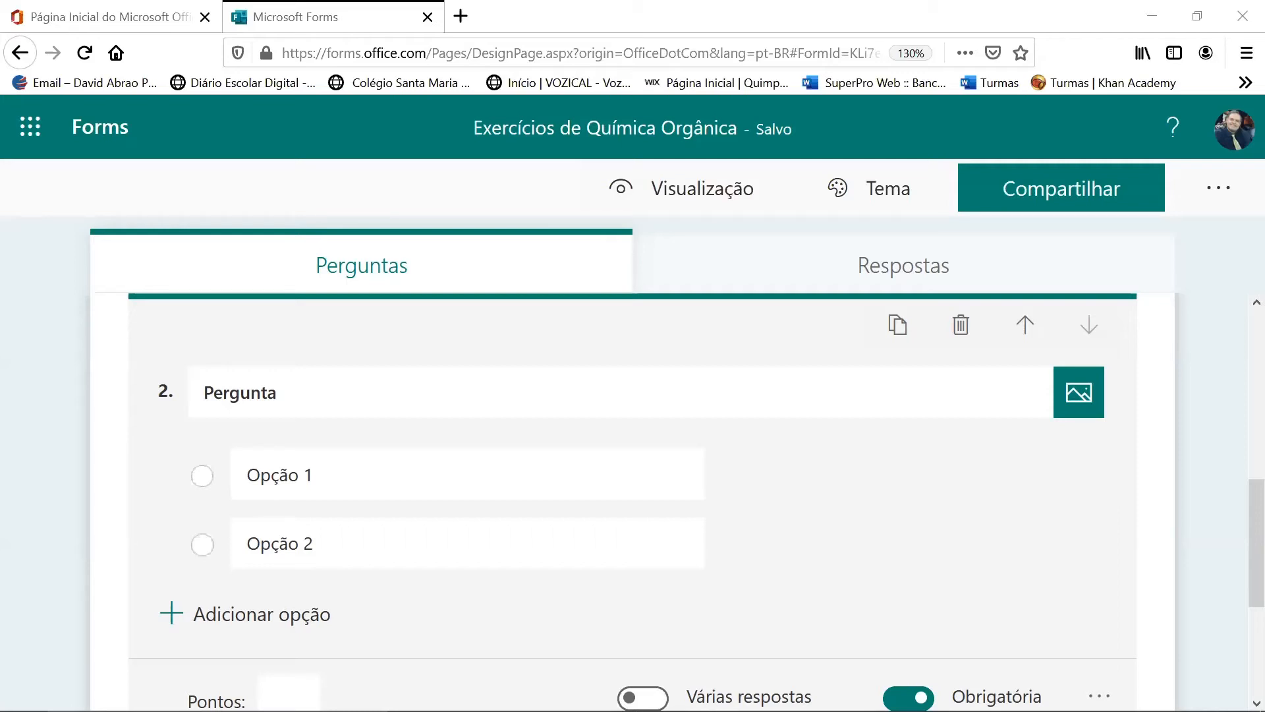
Step: Replace question 2's placeholder text with the copied ESPCEX/AMAN 2019 question on hydrocarbon combustion and end it with a colon
click(303, 416)
click(296, 395)
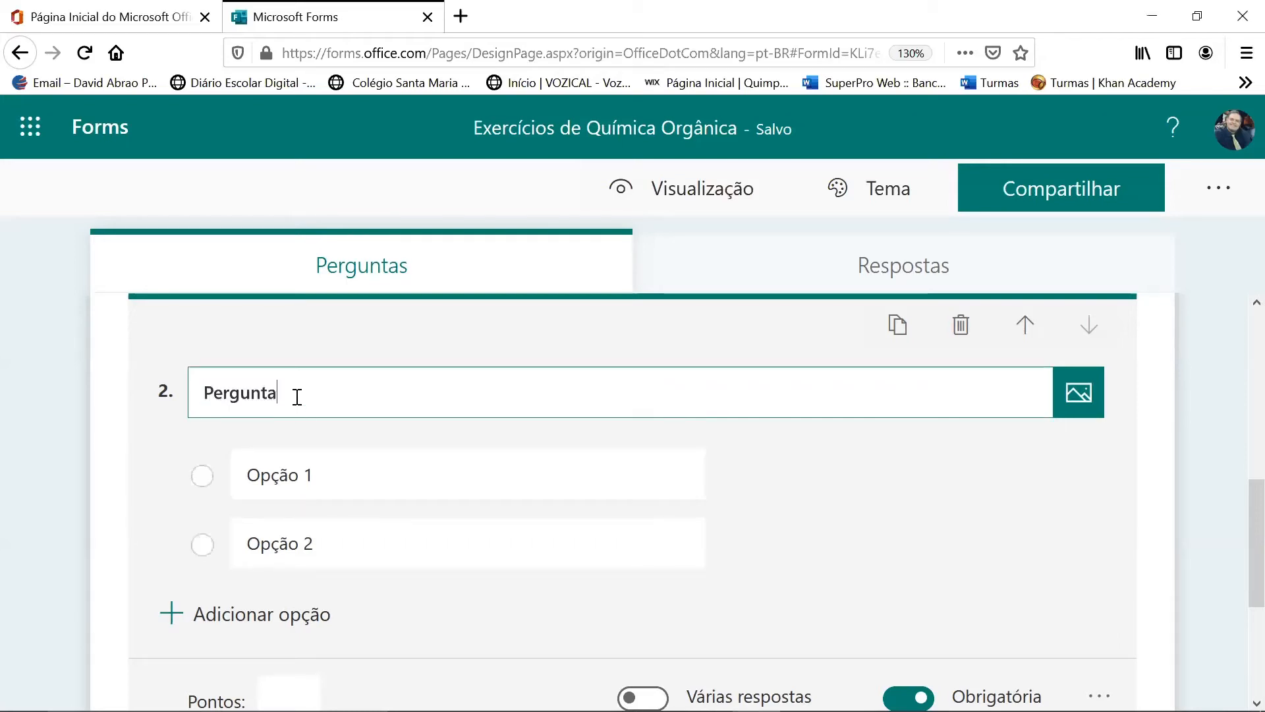
drag(296, 395, 153, 452)
key(ctrl+v)
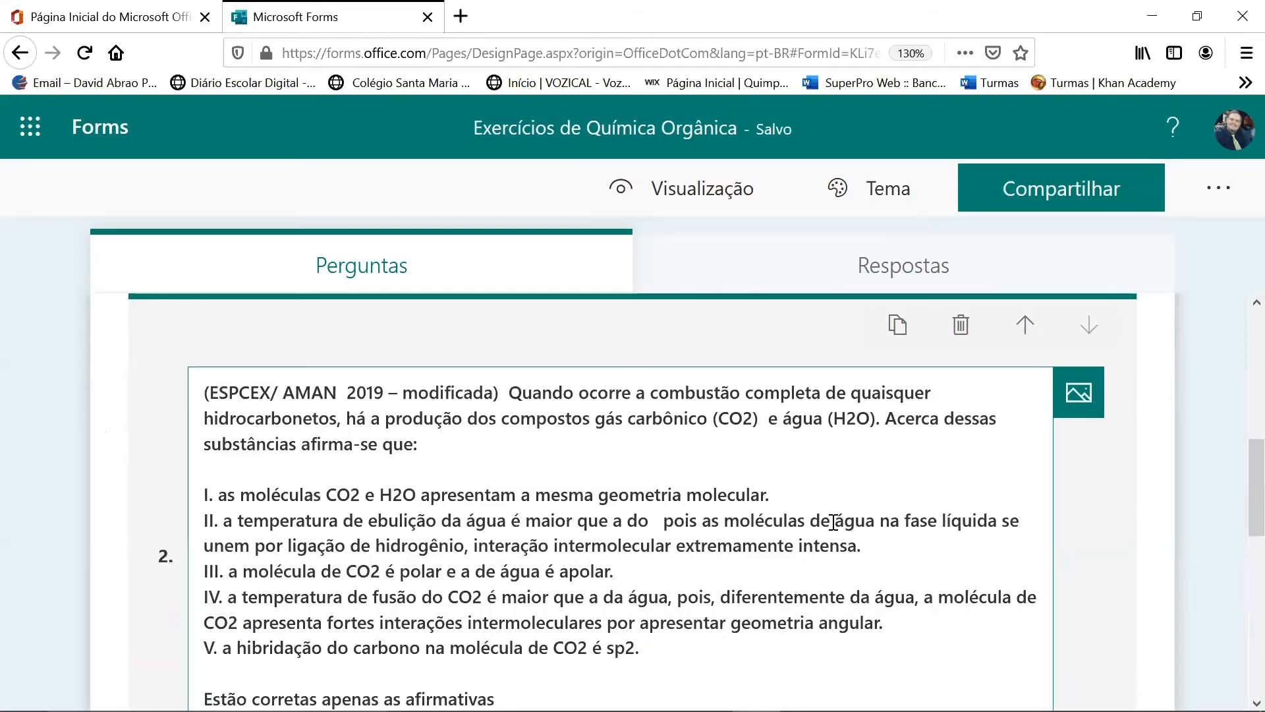
scroll(838, 558, down, 2)
scroll(807, 535, up, 2)
scroll(513, 479, down, 3)
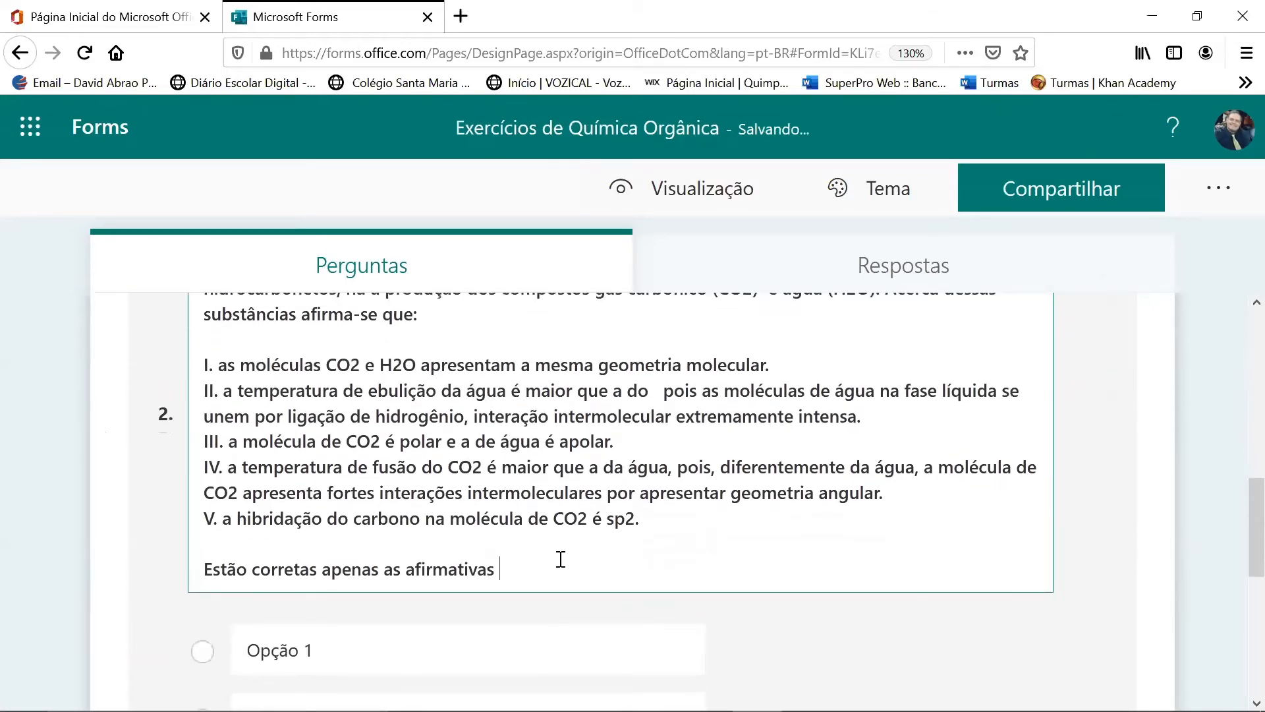
text(:)
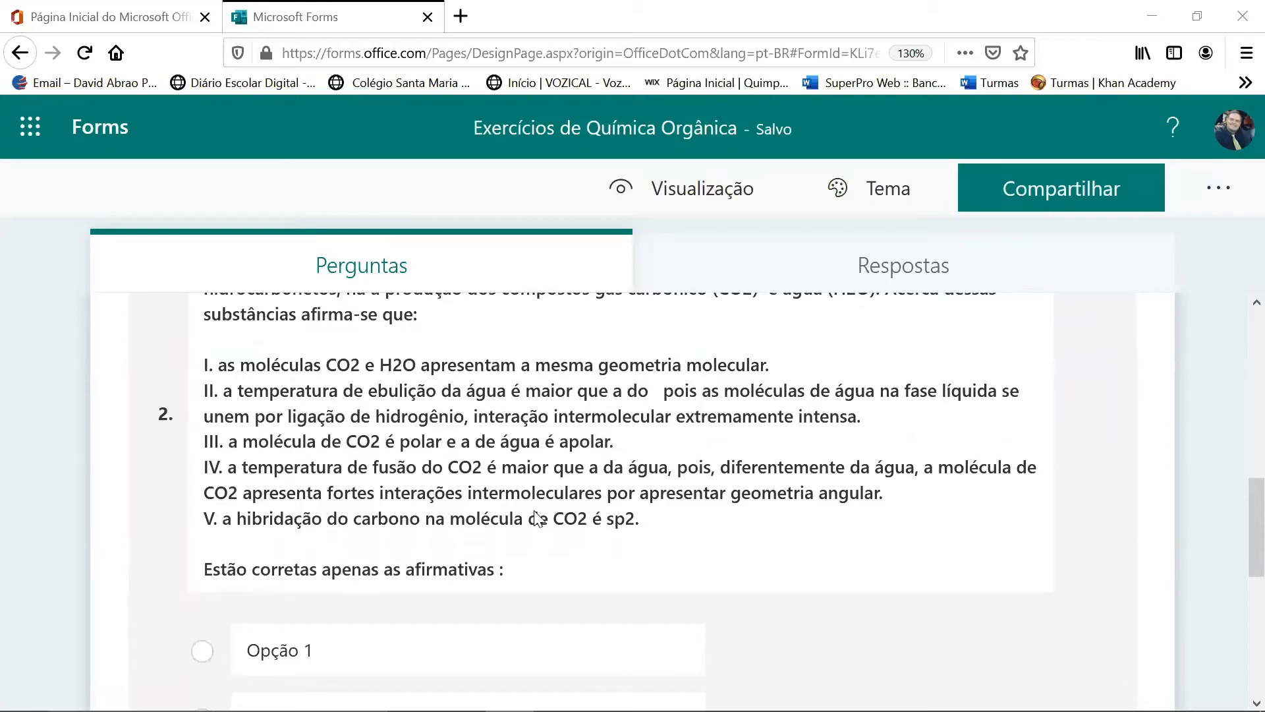
Step: Fill in the first two answer options of question 2 as "I, II e IV." and "II, III e IV."
scroll(428, 534, down, 3)
click(446, 491)
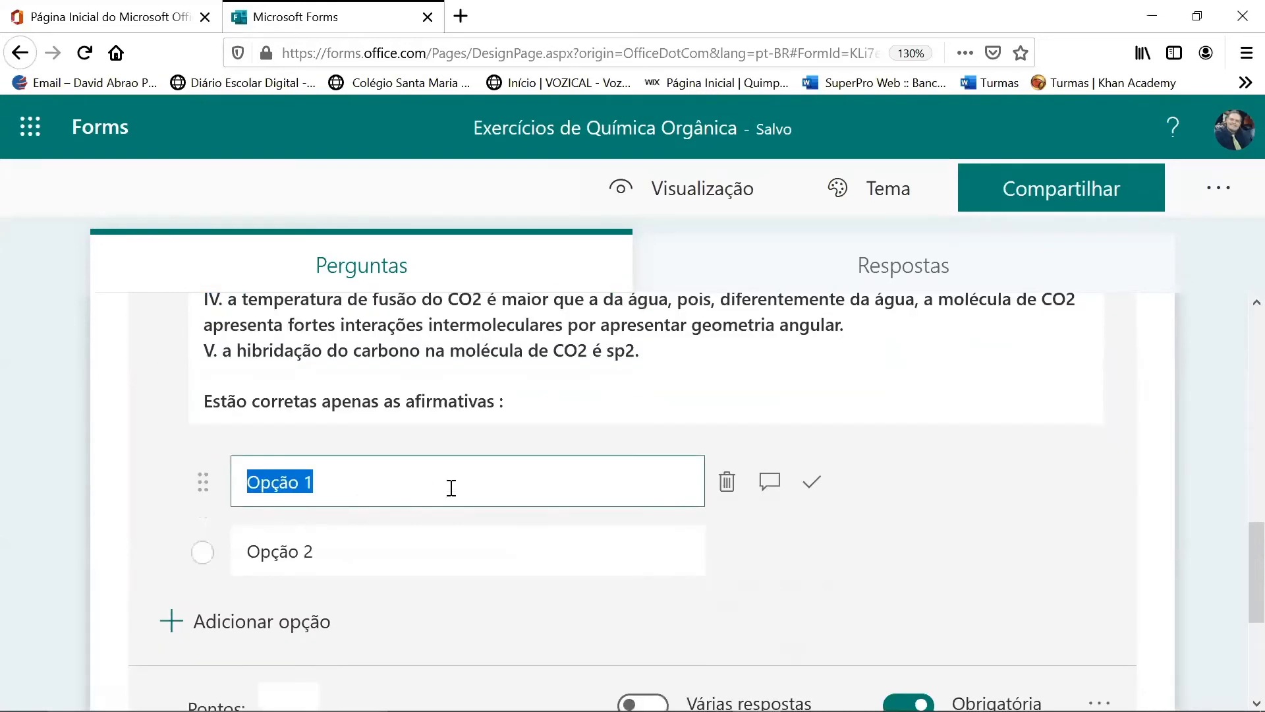
text(I, II e IV.)
click(408, 557)
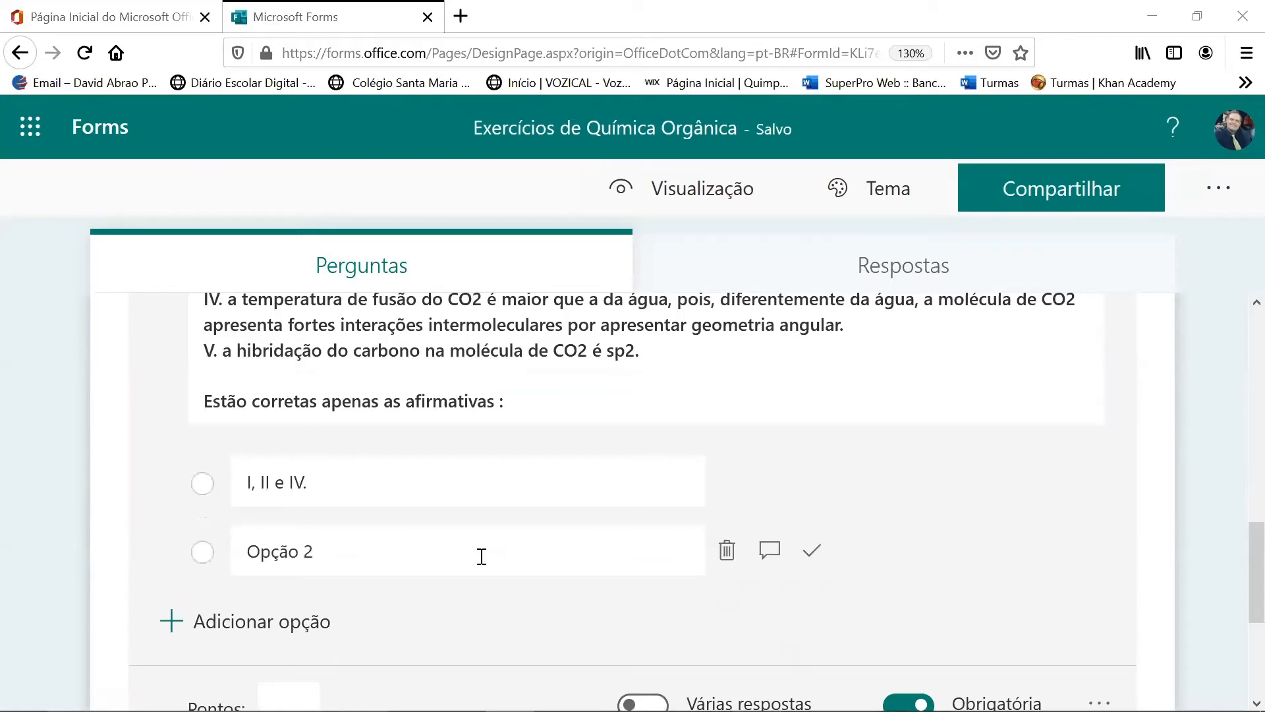
click(482, 557)
text(II, III e IV.)
Step: Add a third and a fourth answer option to question 2, reading "I, III e V." and "III e IV."
key(Return)
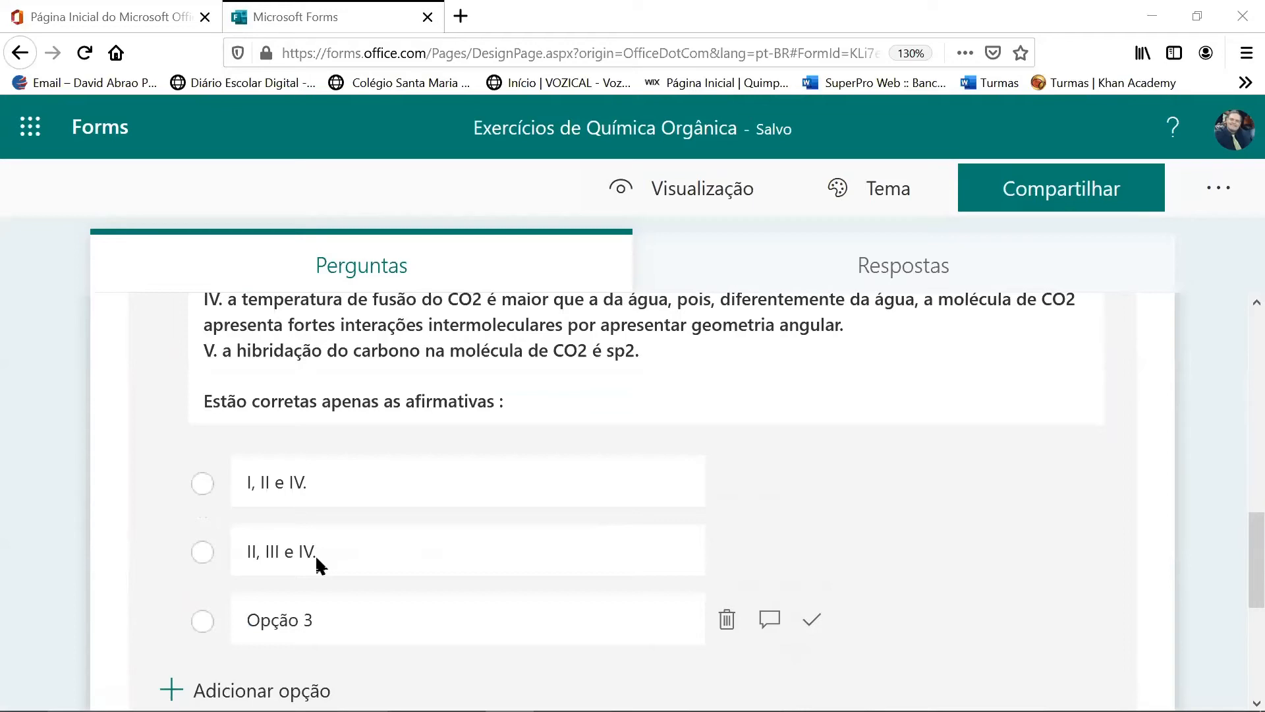
key(alt+Tab)
text(I, III e V.)
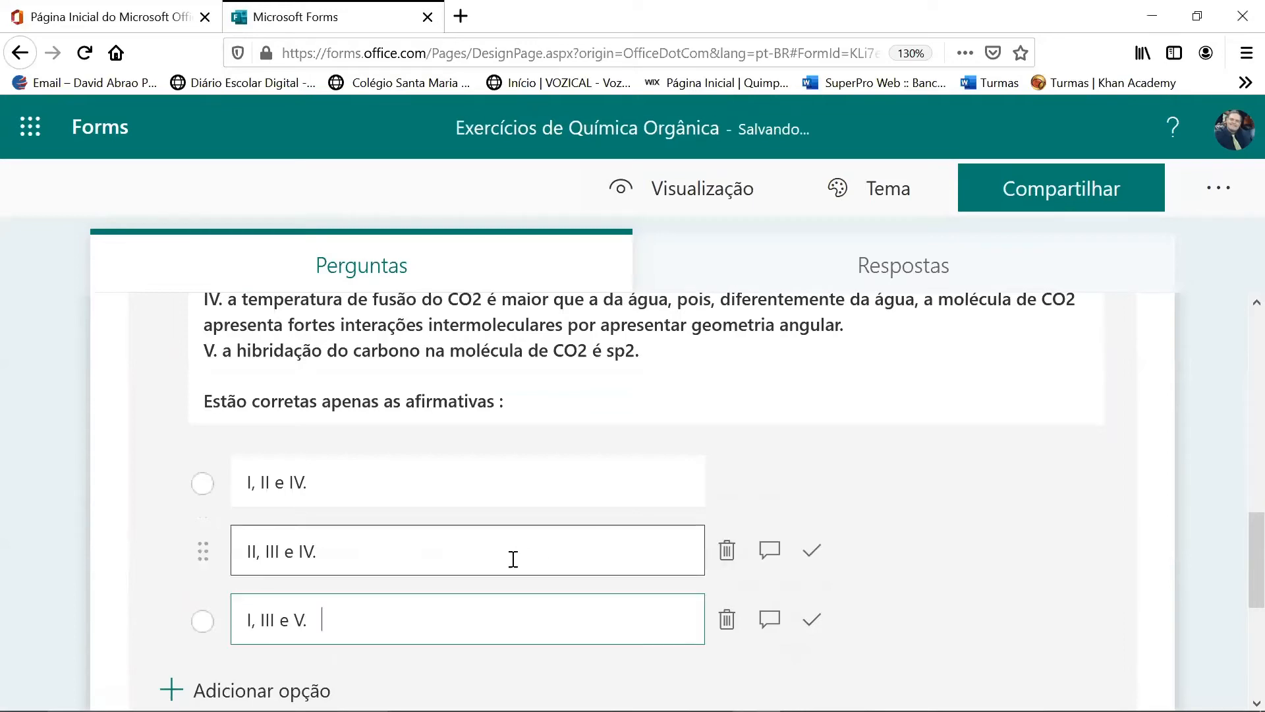
key(Return)
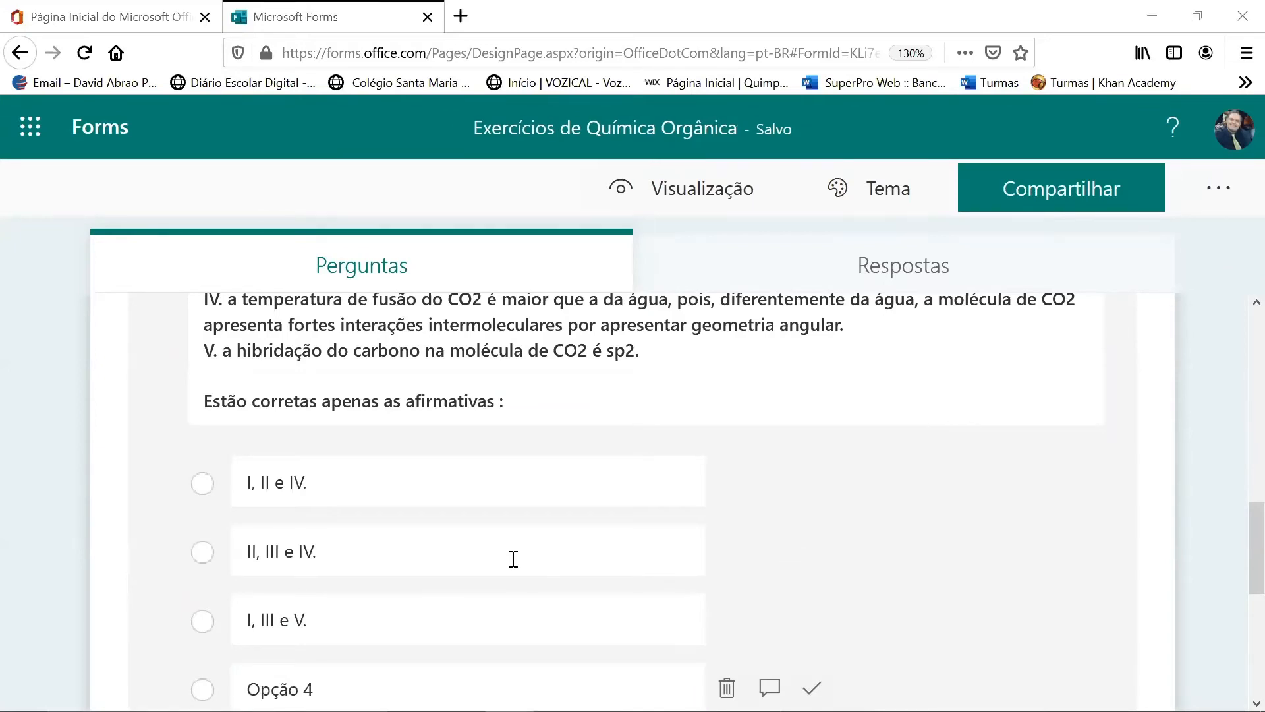
text(III e IV.)
scroll(502, 597, down, 4)
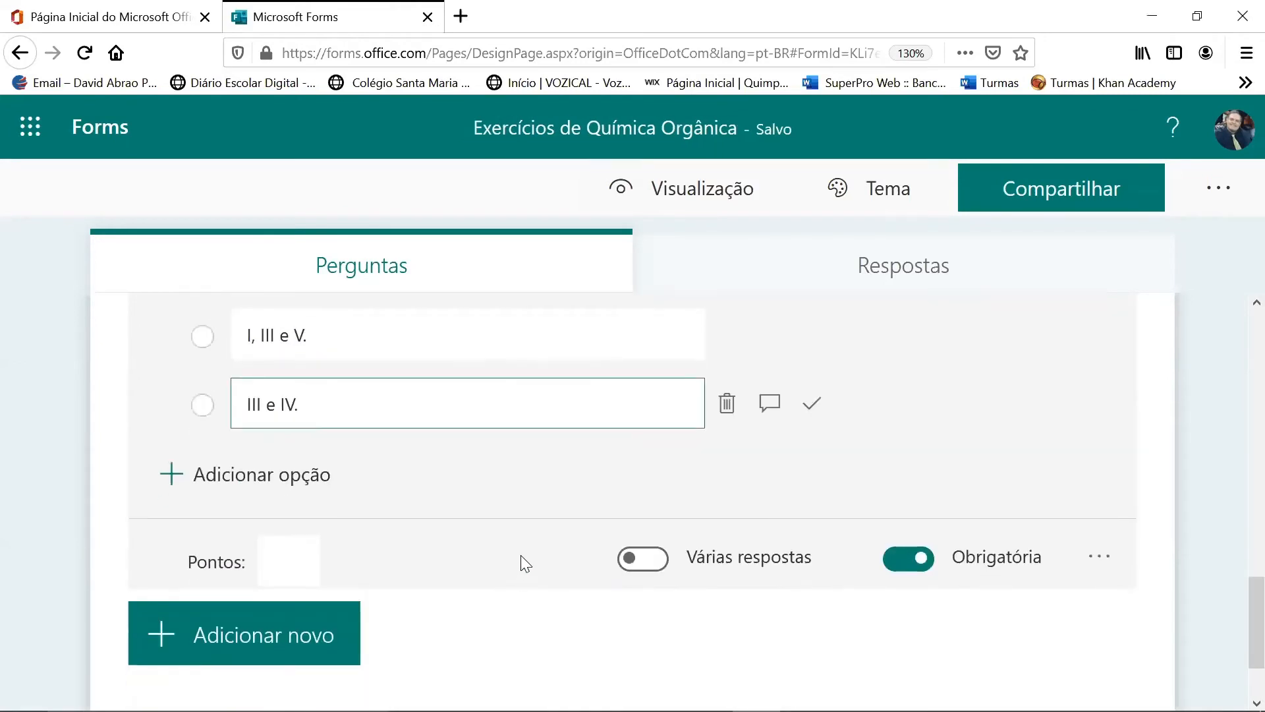
Step: Add a fifth answer option "II e V." to question 2, without trailing spaces
key(Return)
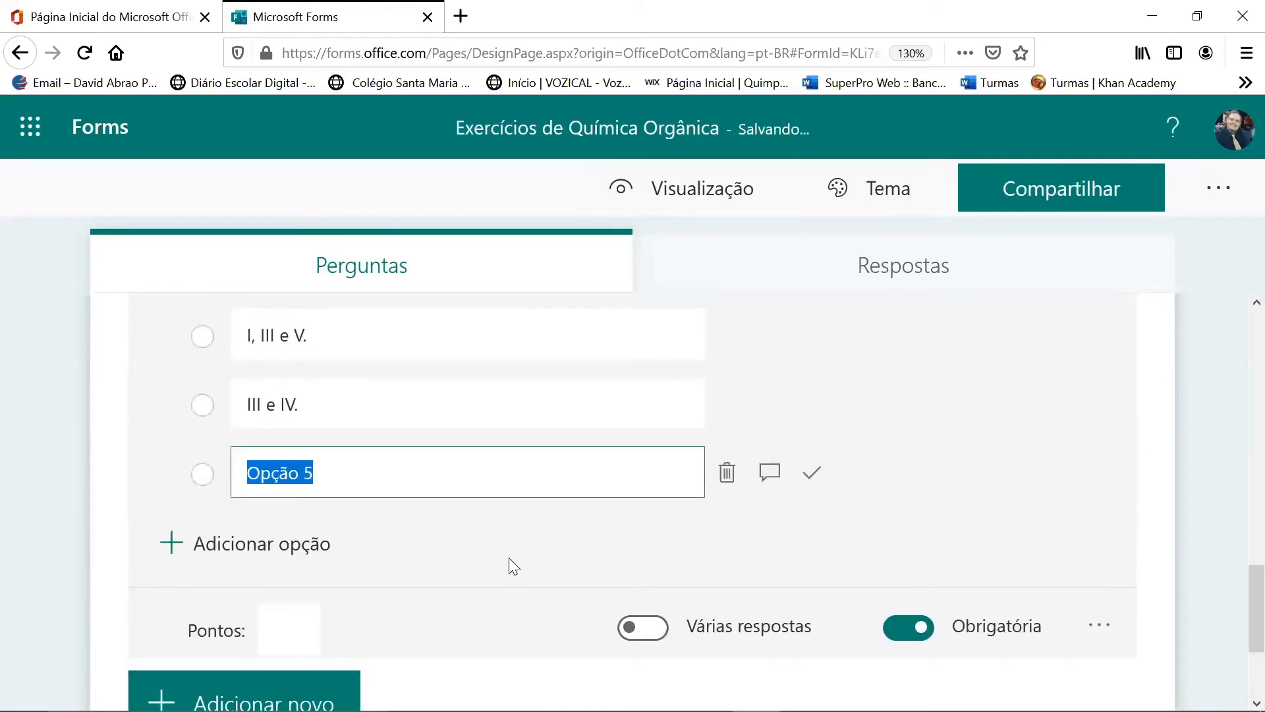
click(365, 603)
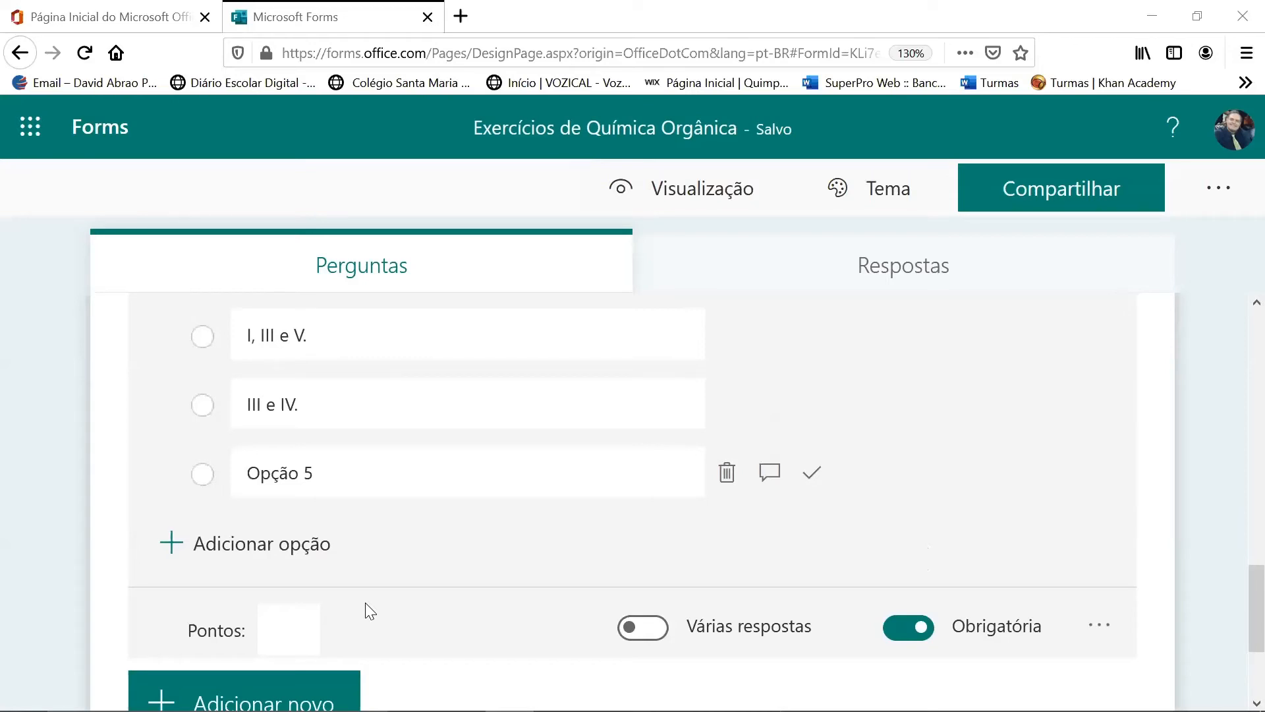
click(439, 494)
text(II e V.)
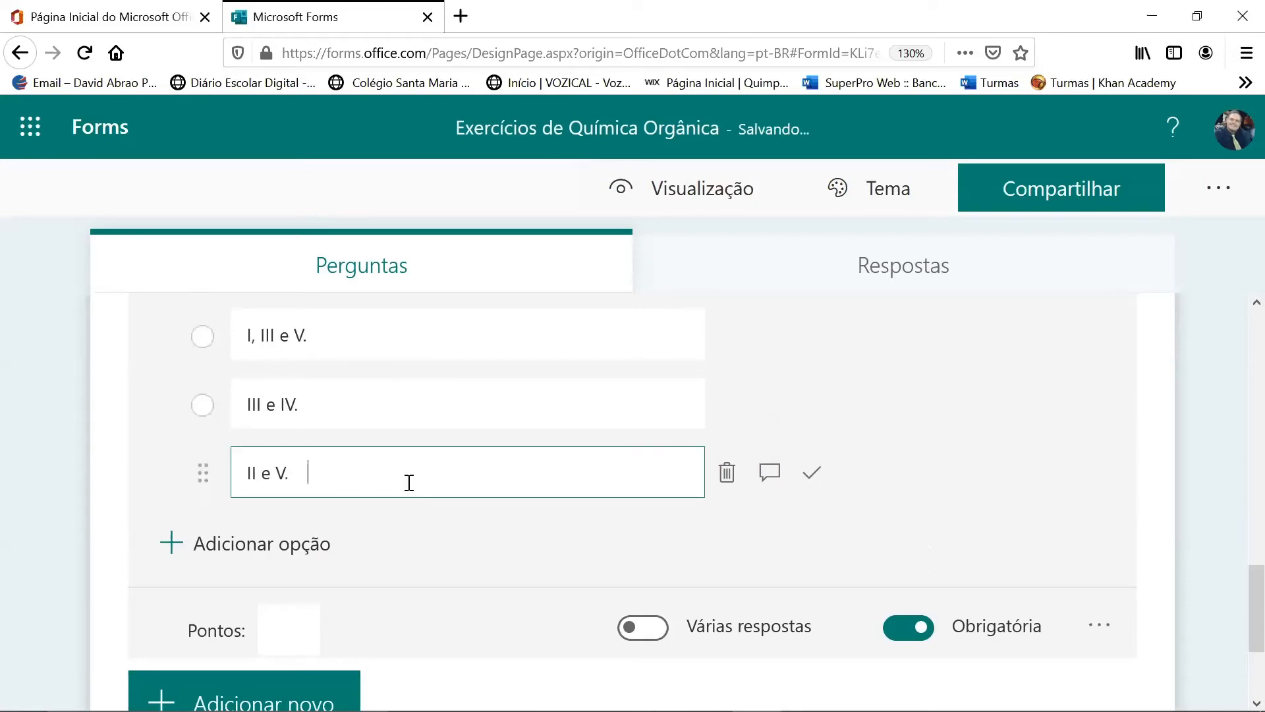
key(BackSpace)
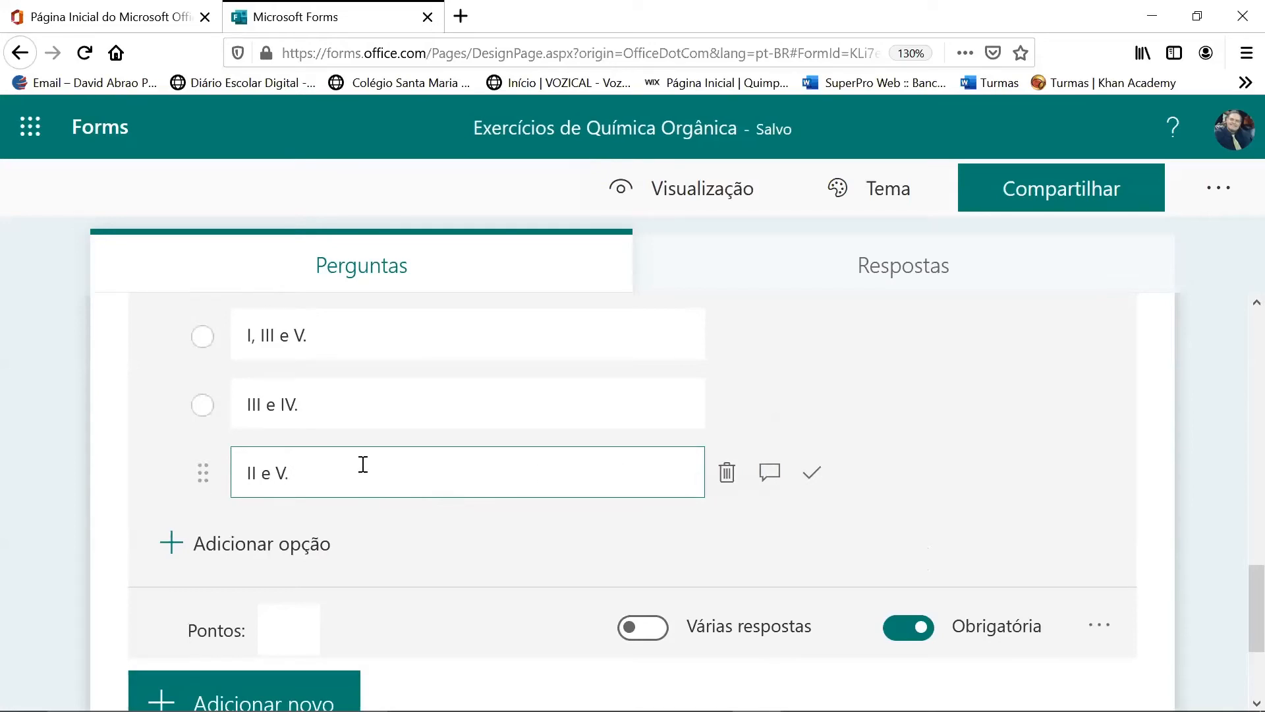
Step: Mark the option "II e V." as question 2's correct answer and clear that mark again
click(812, 476)
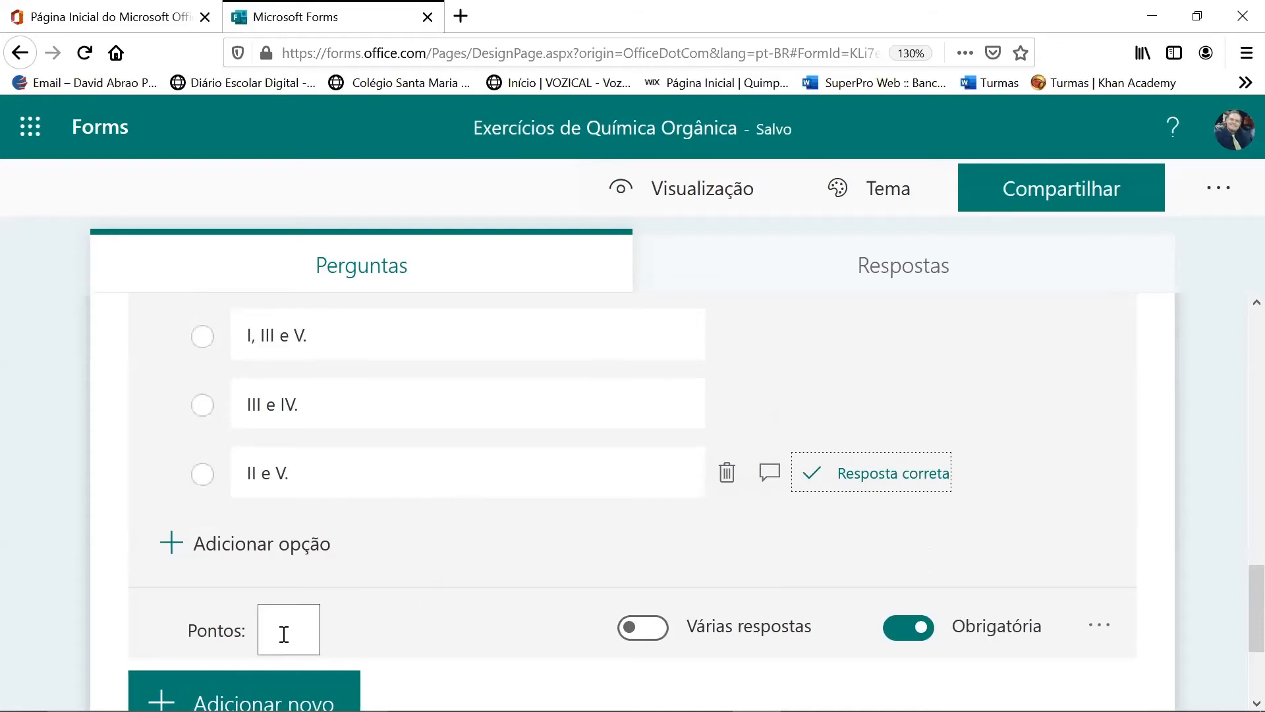
scroll(409, 579, up, 4)
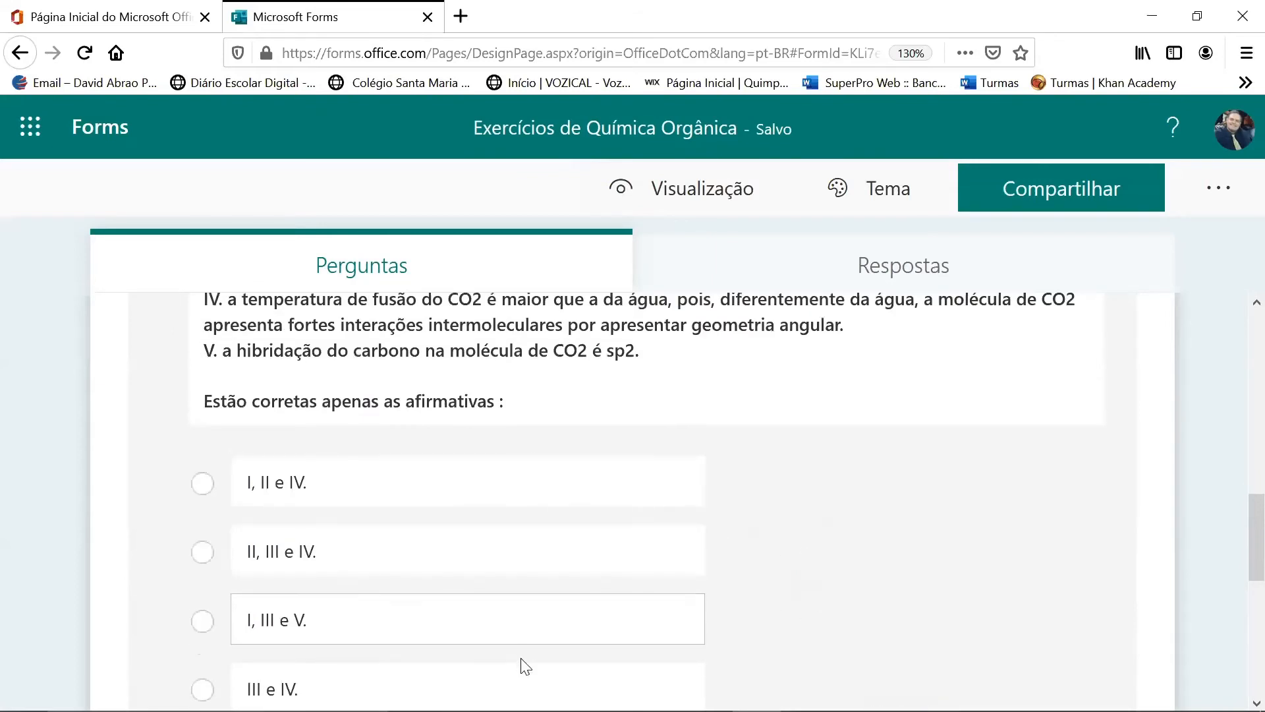
scroll(525, 667, down, 4)
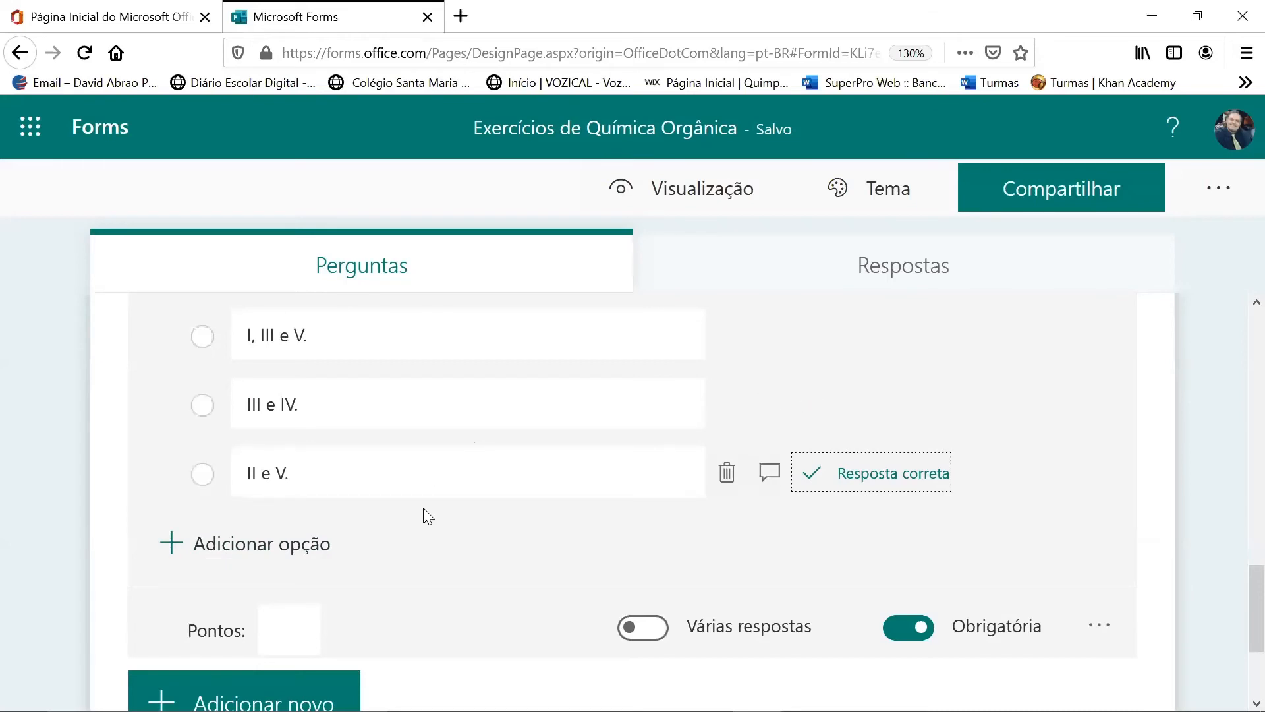
scroll(449, 514, up, 4)
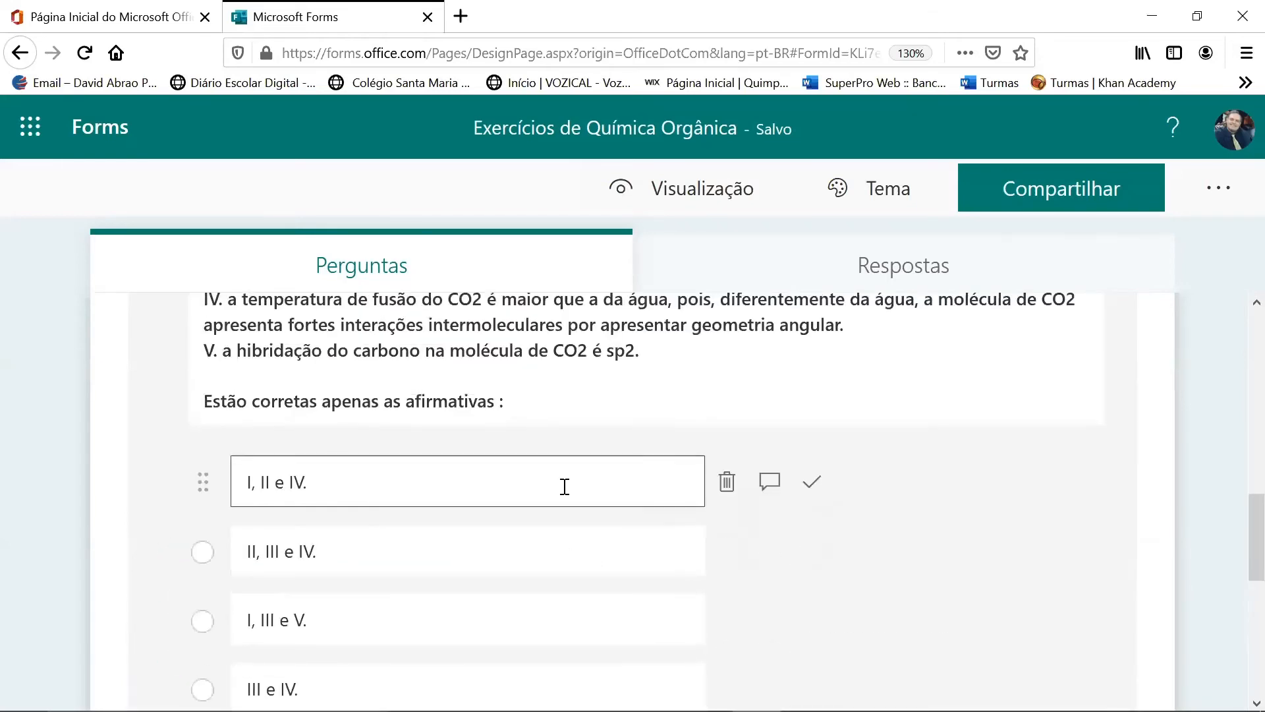
scroll(615, 488, down, 2)
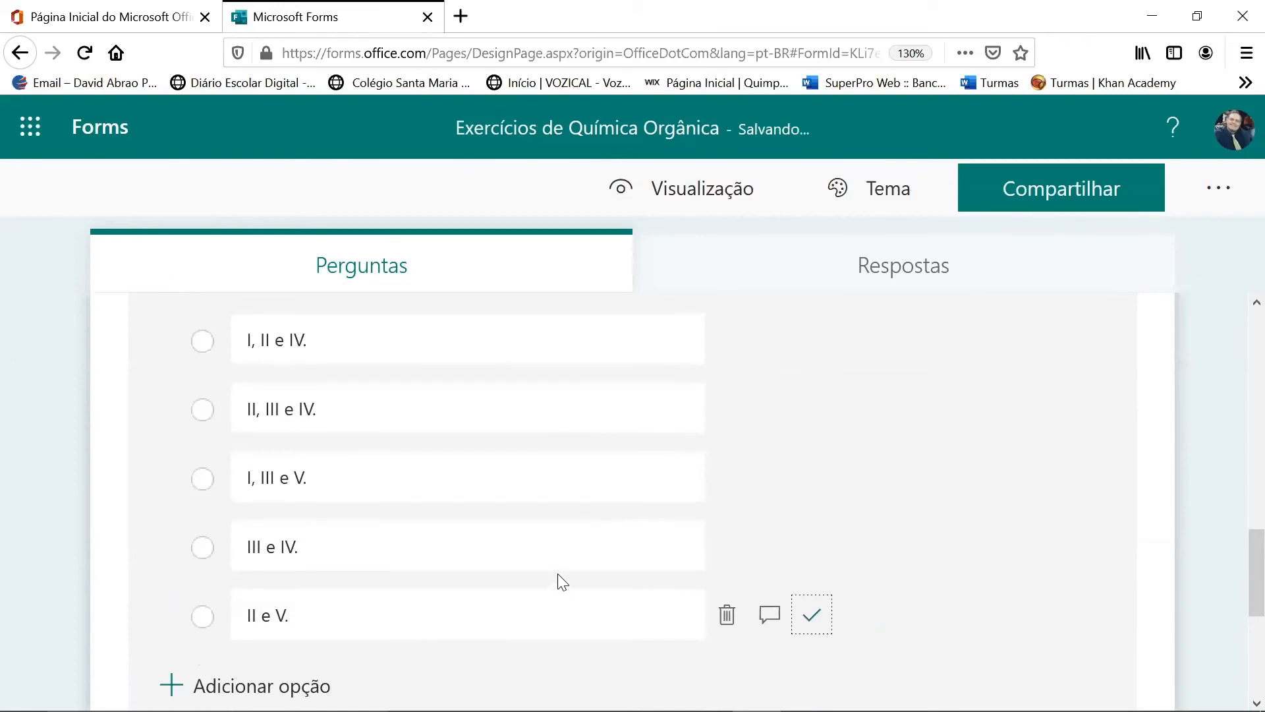
scroll(523, 619, down, 2)
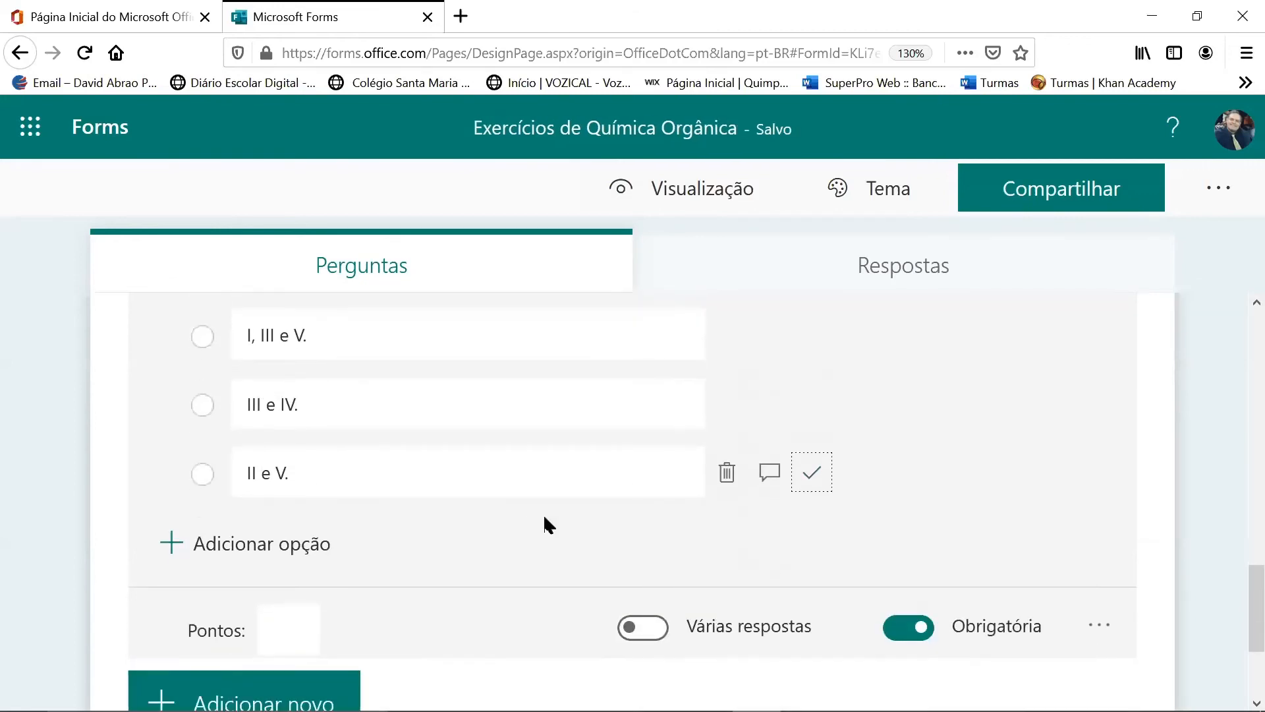
Step: Set question 2's score to 1 point and turn on random ordering of its answer options (Ordenar opções aleatoriamente)
click(291, 625)
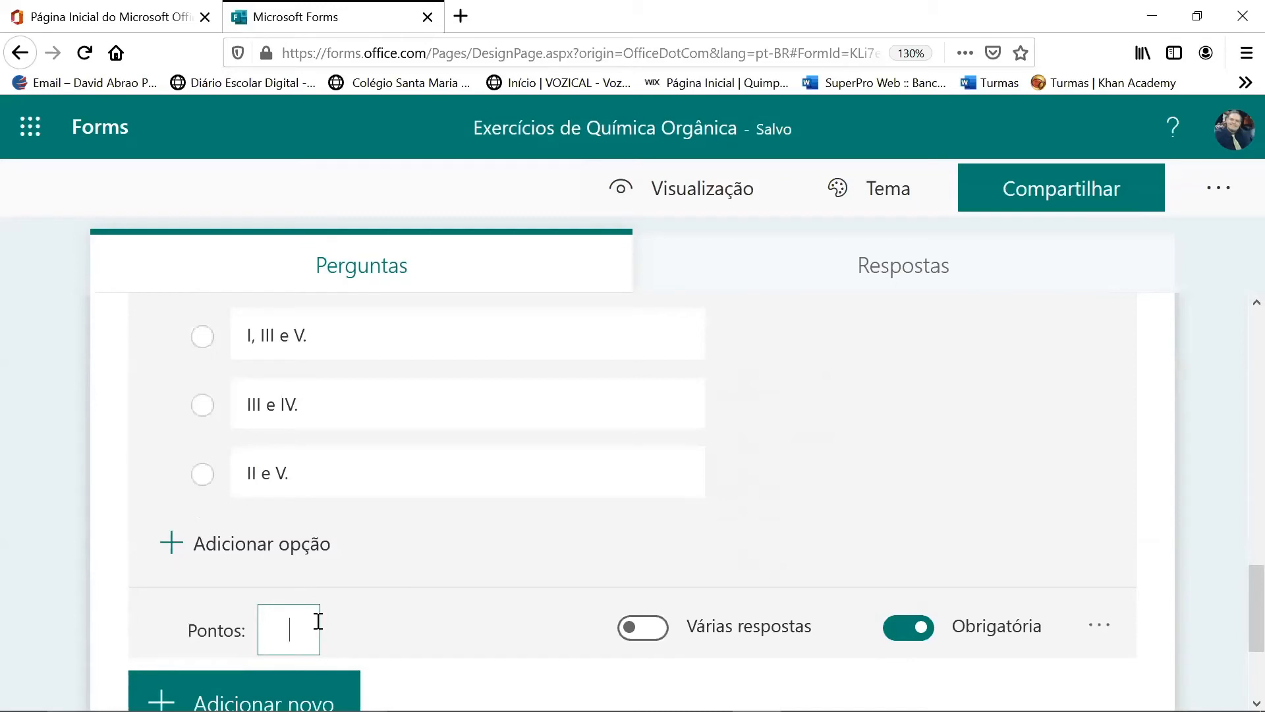
text(1)
key(BackSpace)
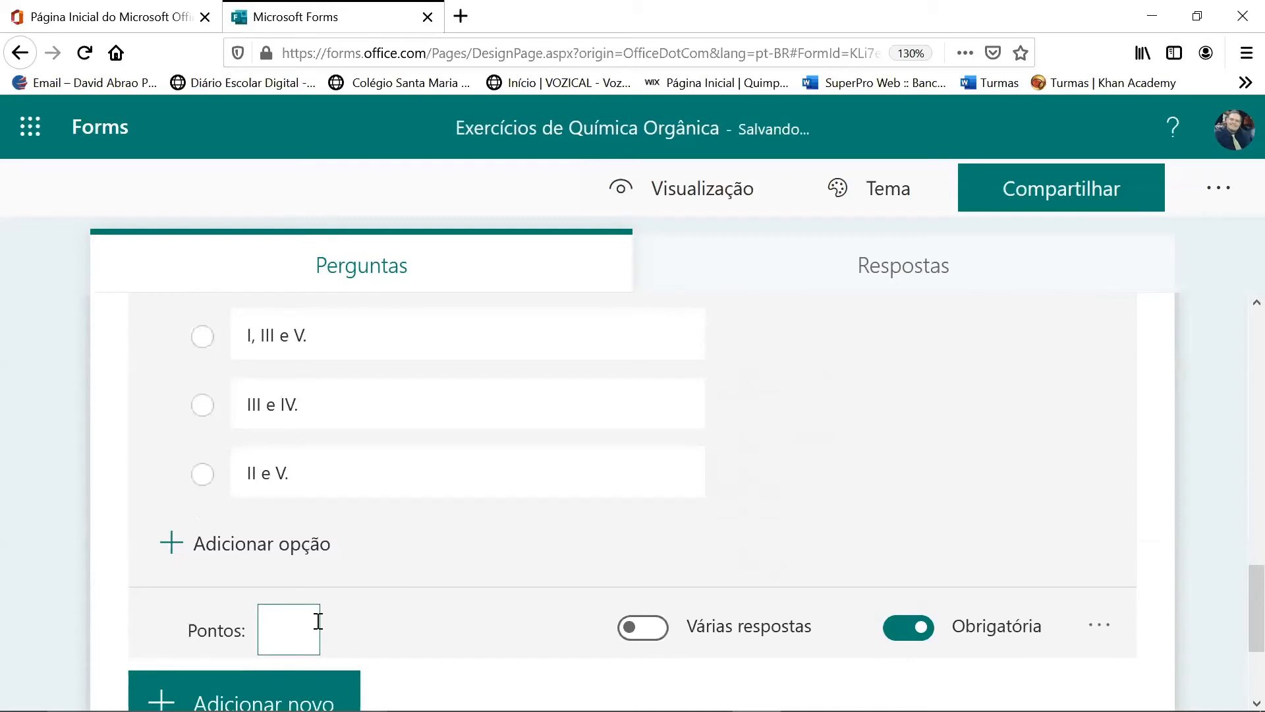
text(0)
key(BackSpace)
text(5)
key(BackSpace)
text(1)
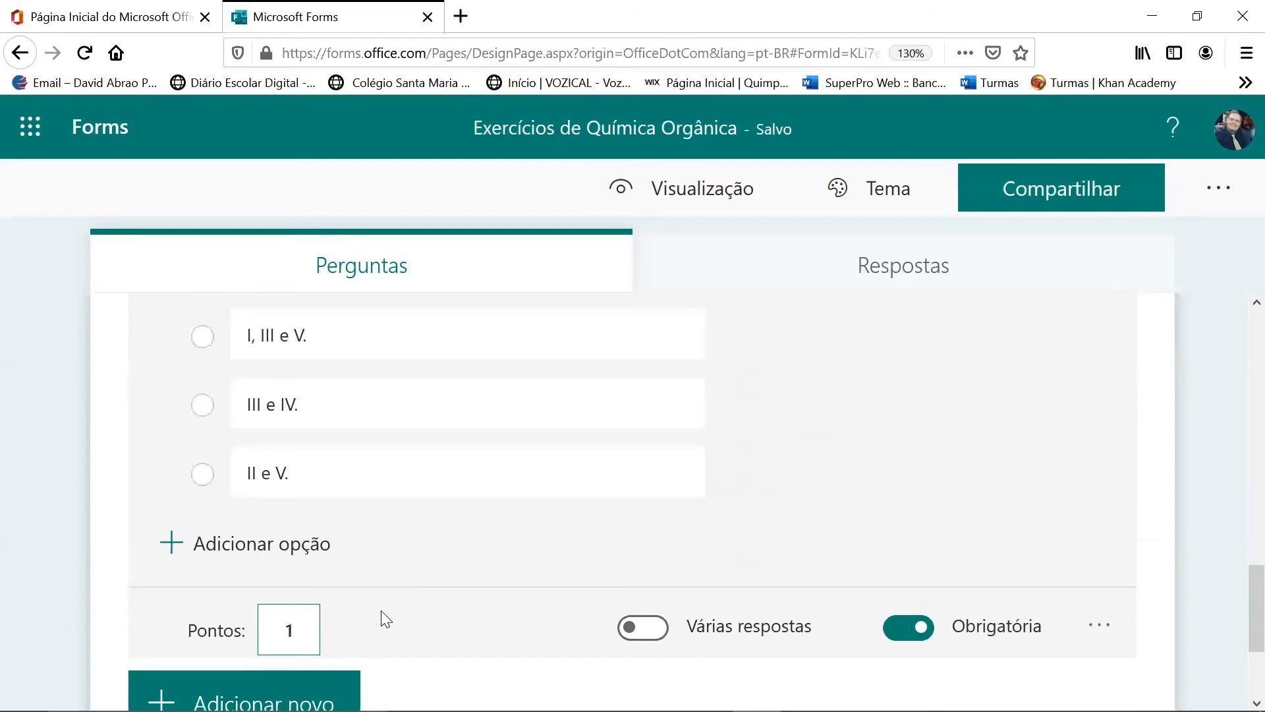
scroll(425, 593, down, 2)
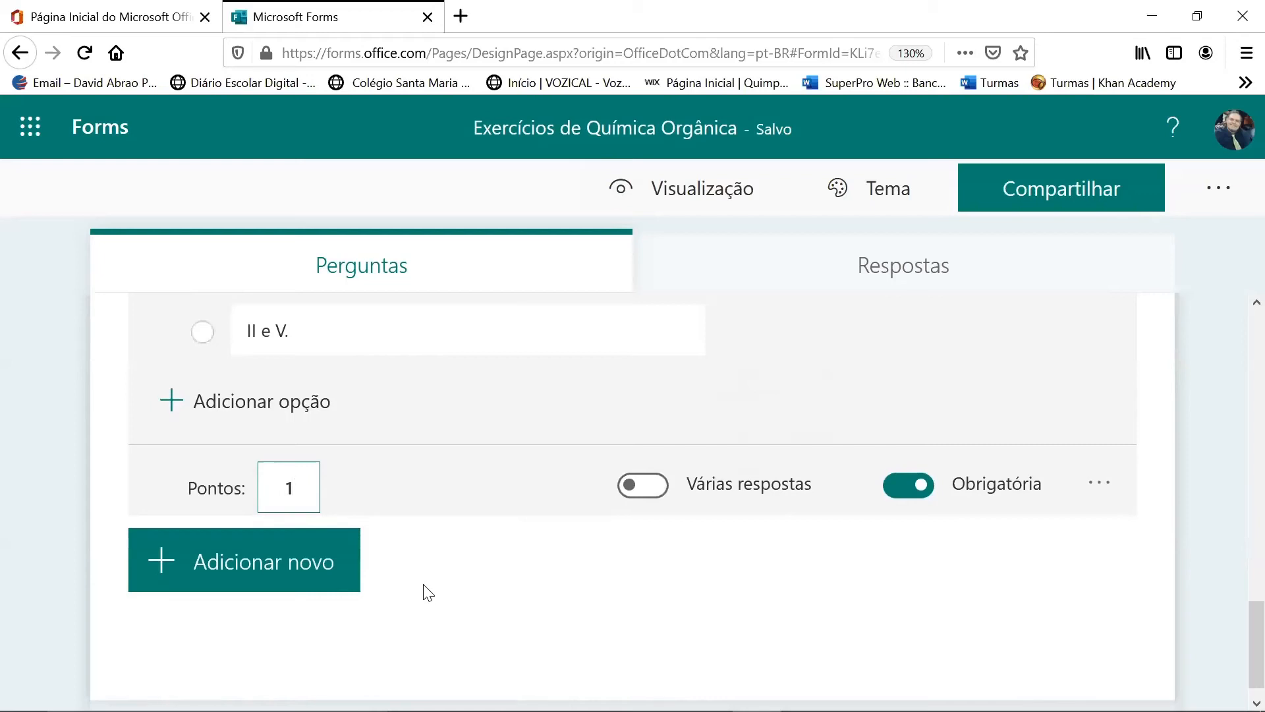
key(BackSpace)
text(0)
key(BackSpace)
text(1)
click(1099, 486)
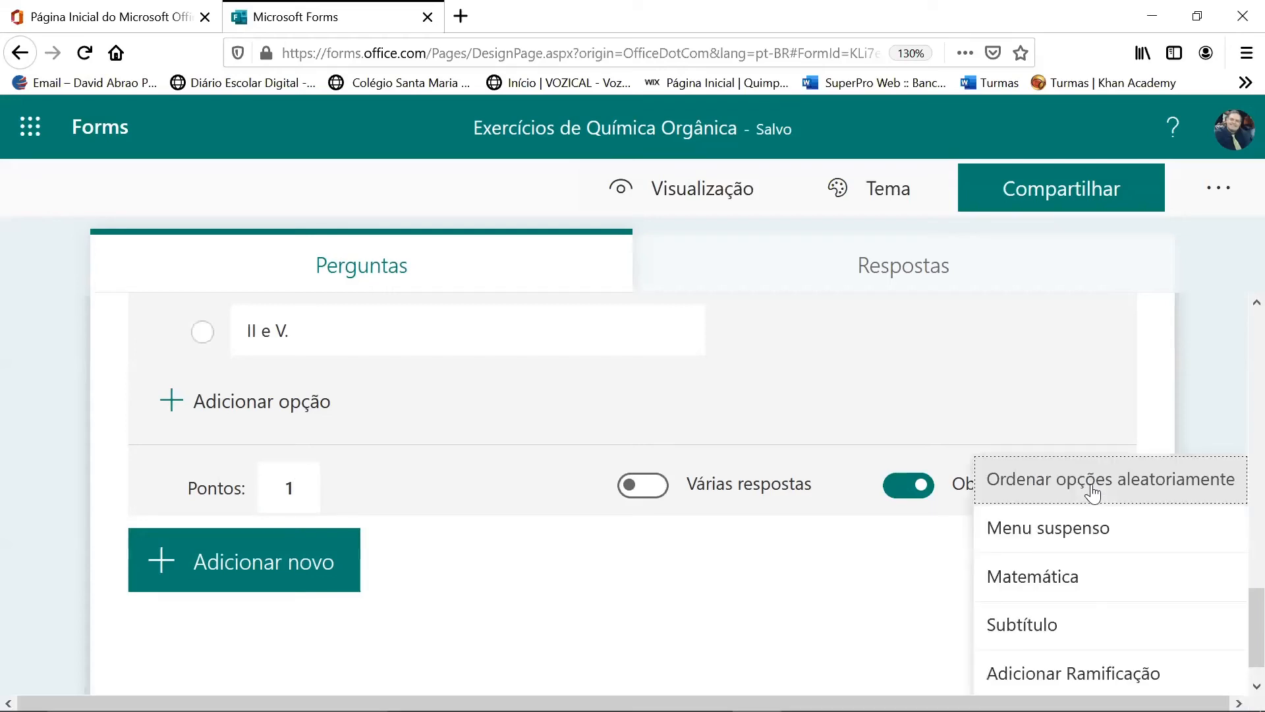
click(1150, 484)
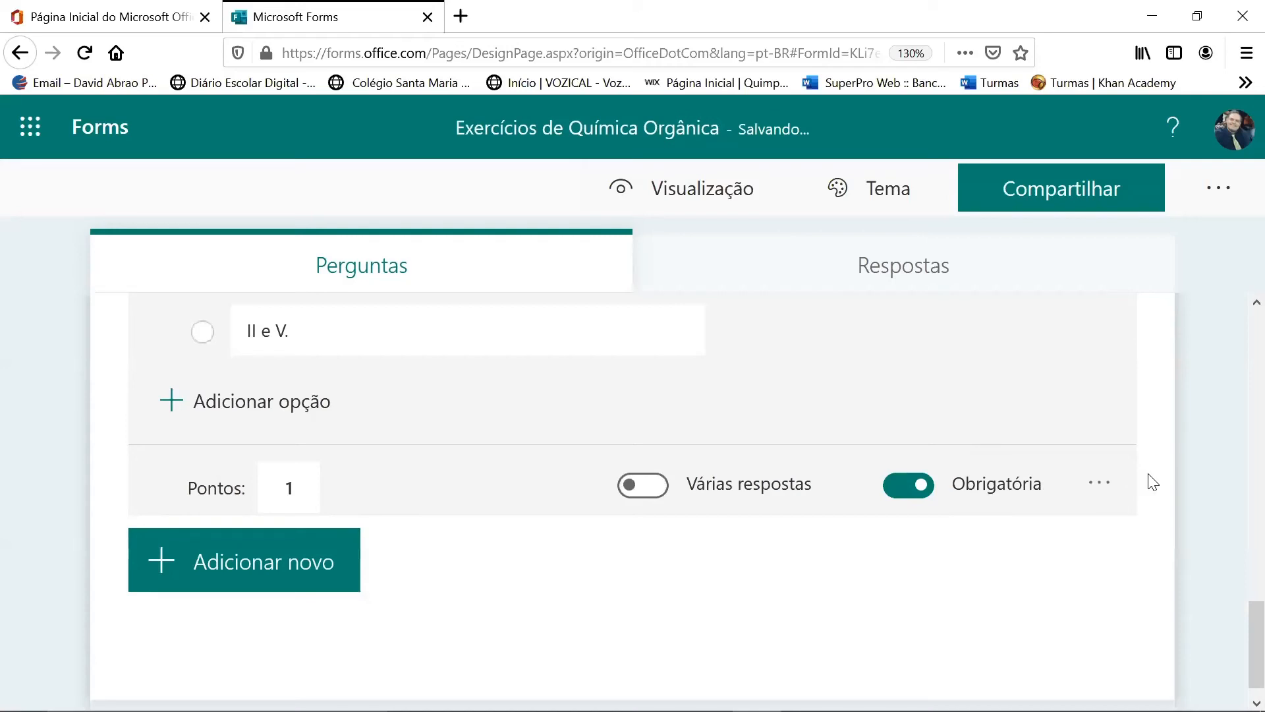
Step: Review the quiz from question 1 through question 2's statement, answer options and settings
scroll(870, 480, up, 6)
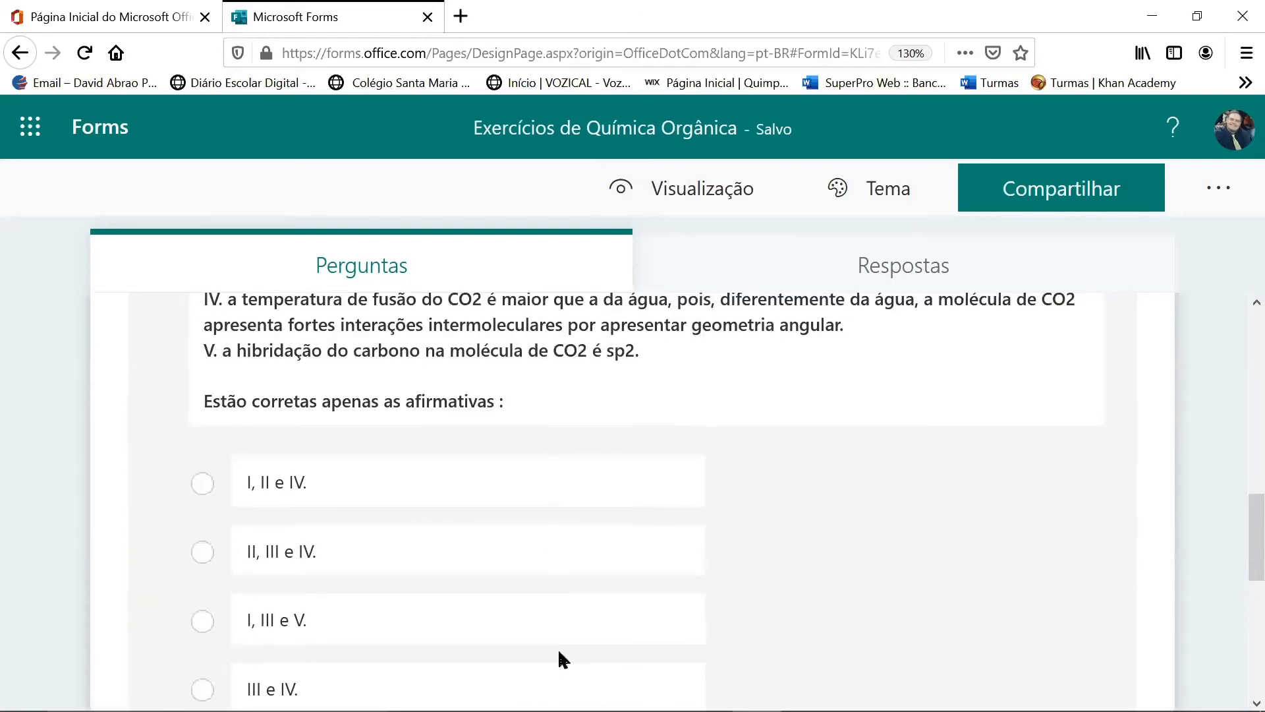
scroll(559, 658, down, 1)
scroll(604, 505, down, 2)
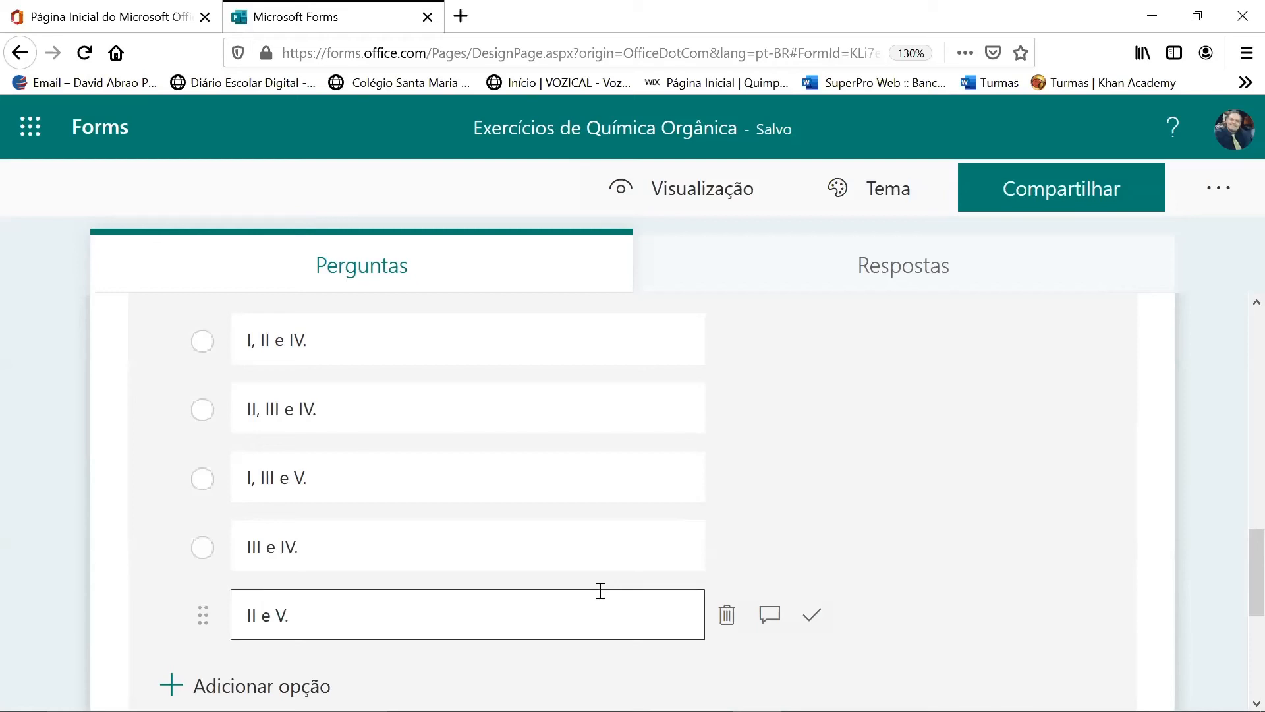
scroll(600, 592, up, 10)
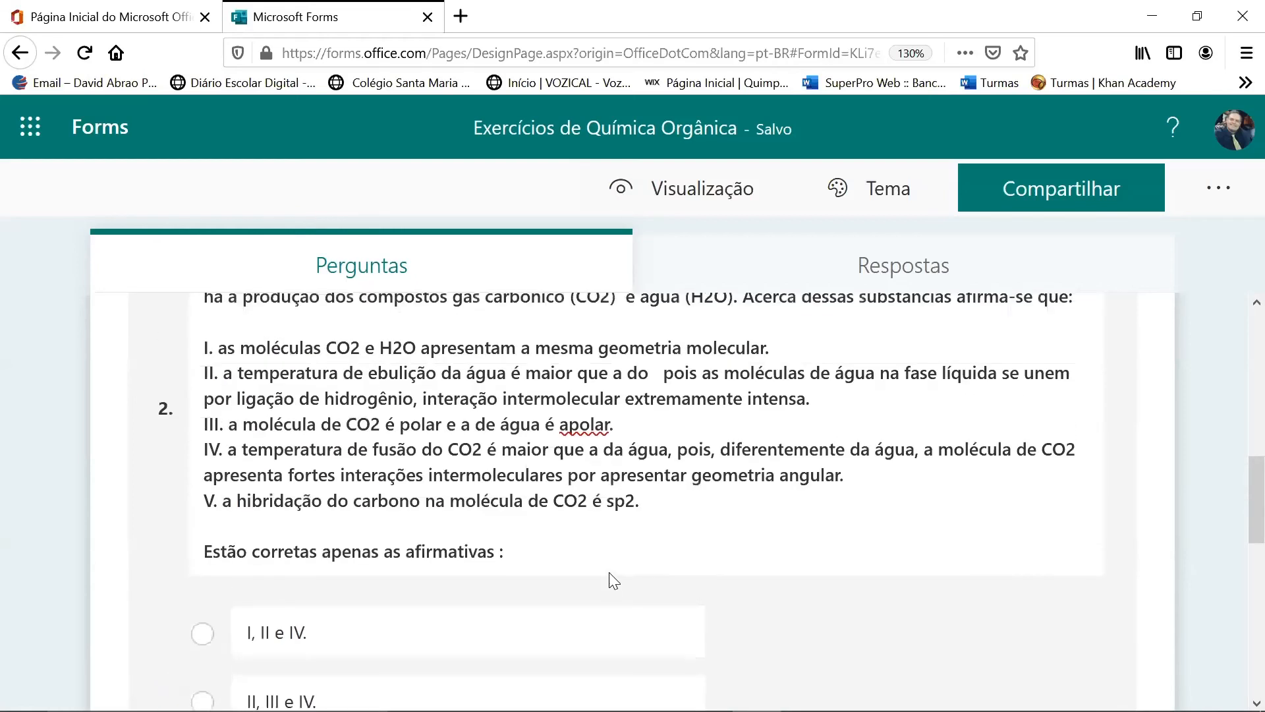
scroll(671, 554, down, 4)
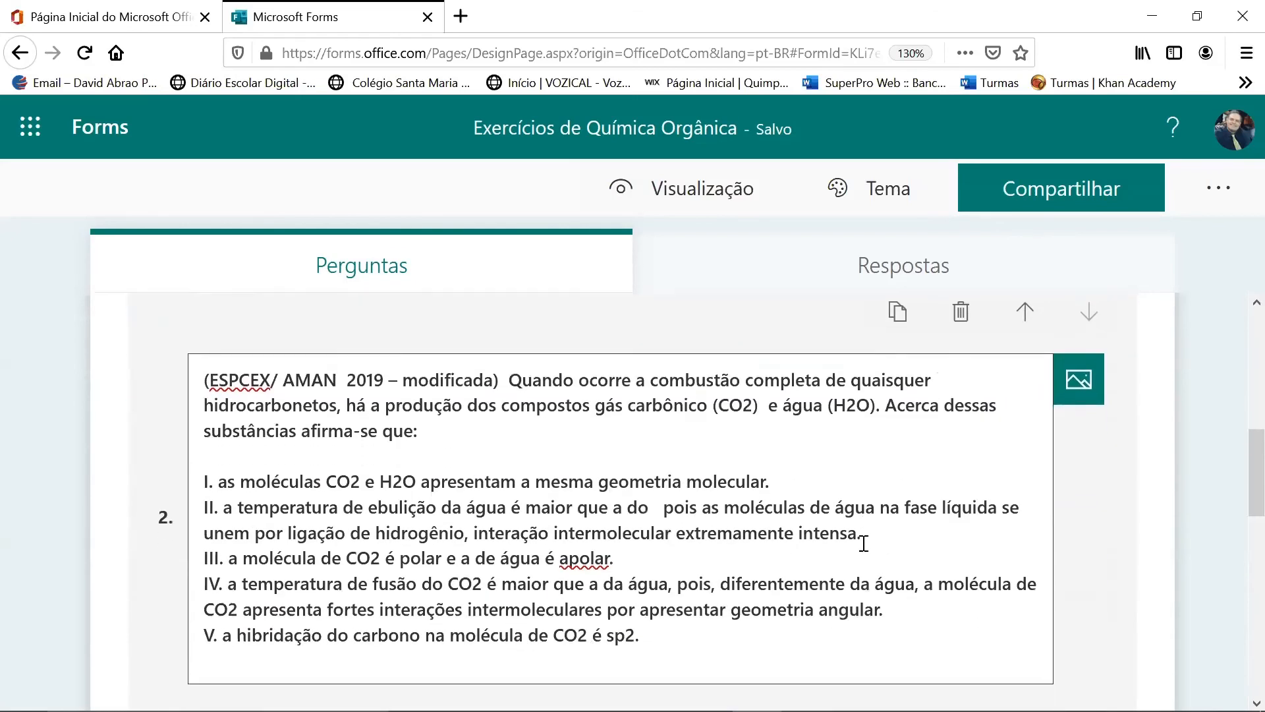
scroll(861, 543, down, 2)
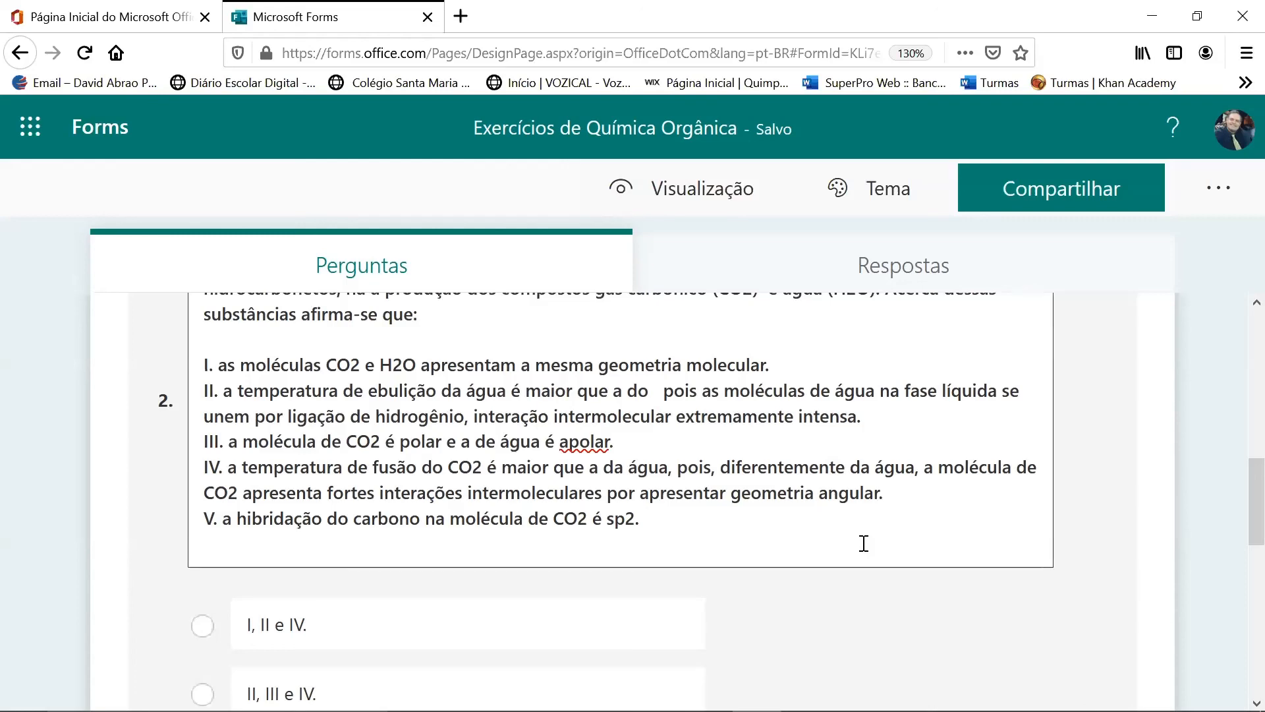
scroll(863, 544, up, 8)
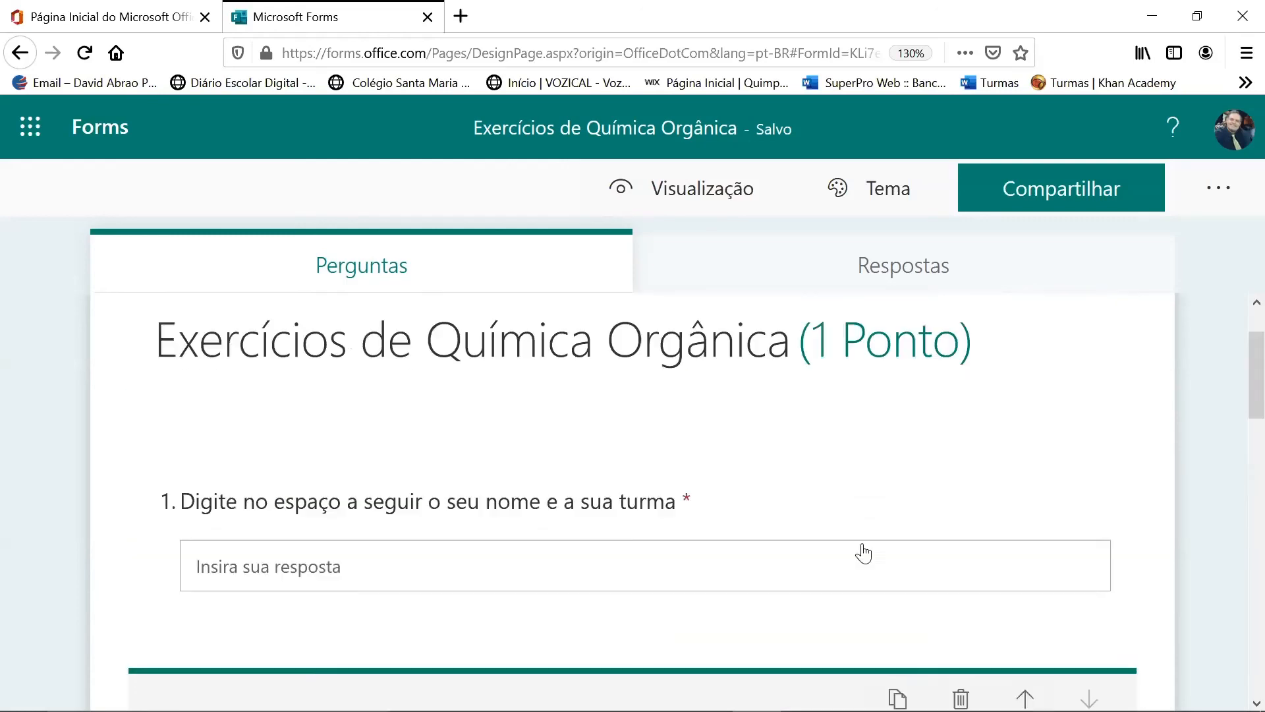
scroll(995, 556, down, 6)
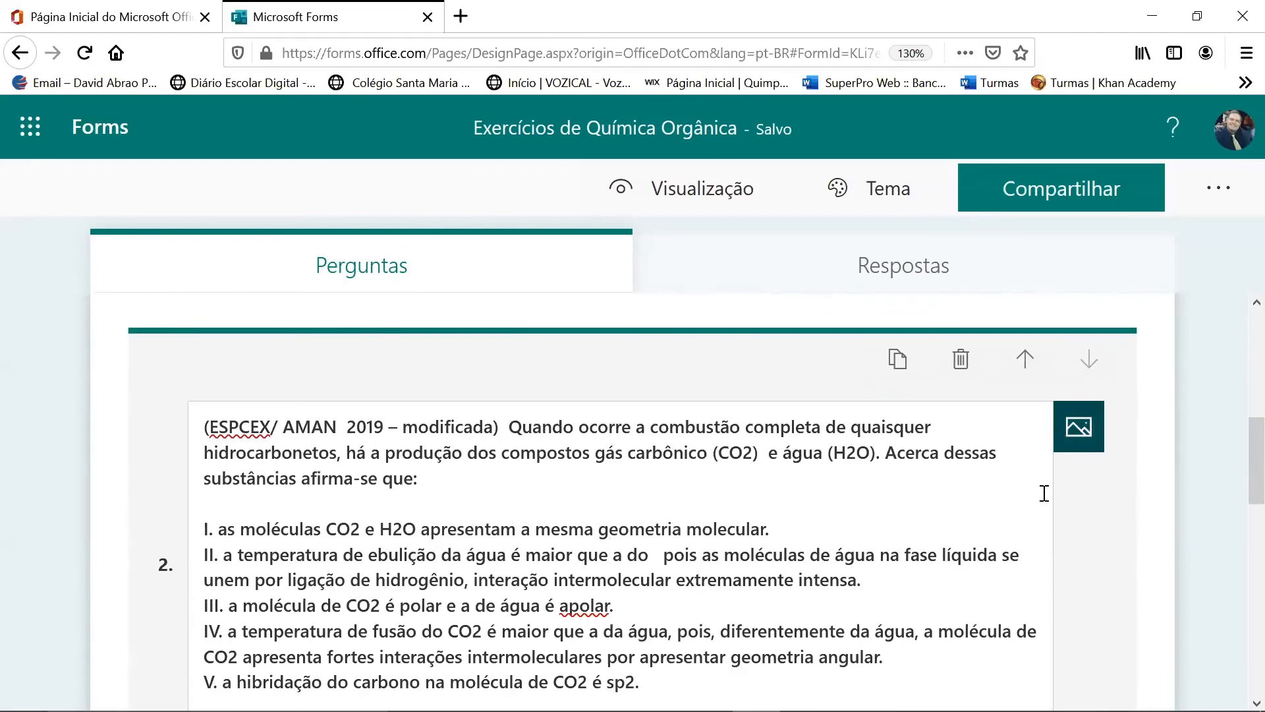
scroll(812, 485, down, 2)
scroll(810, 482, up, 4)
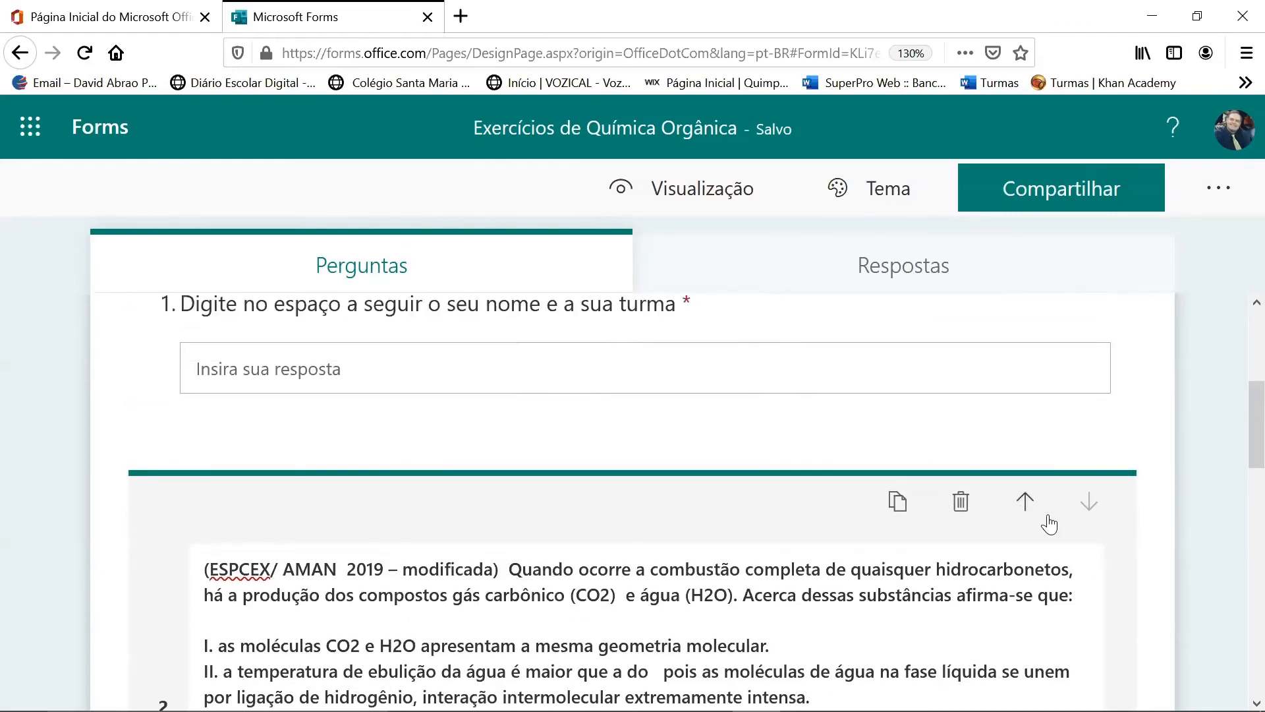
scroll(828, 523, down, 2)
scroll(725, 569, down, 4)
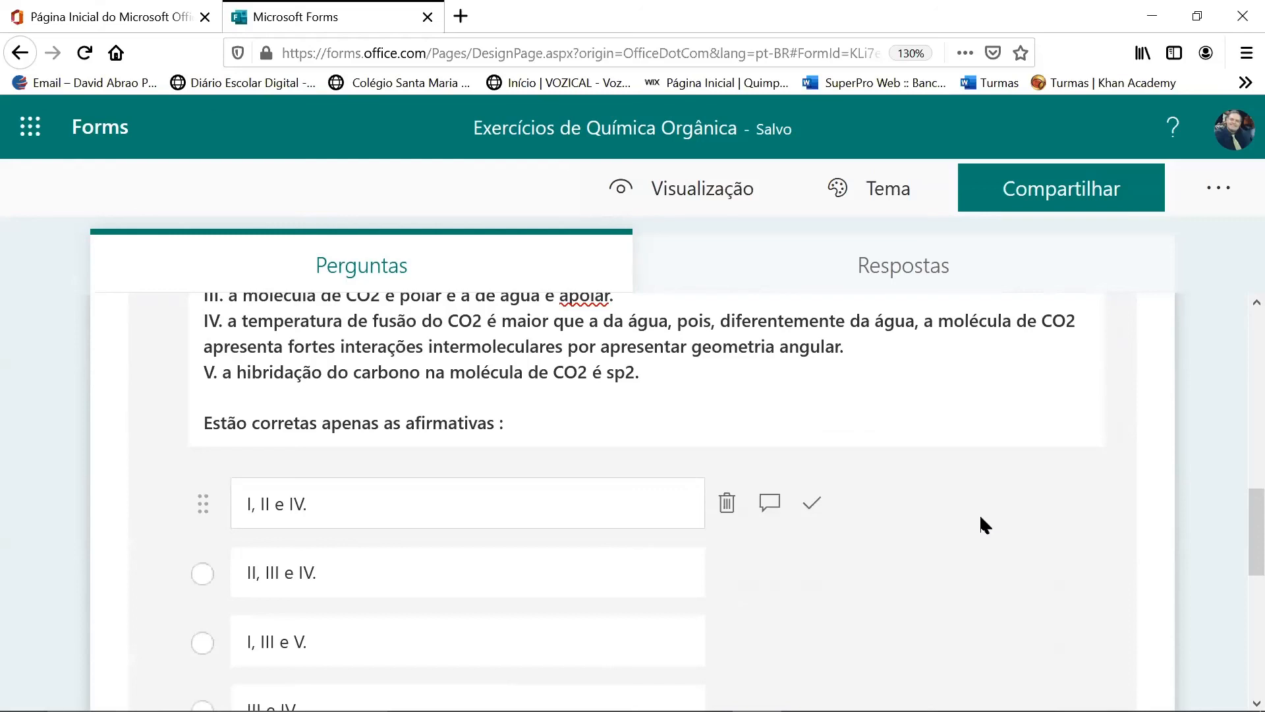
scroll(984, 521, down, 4)
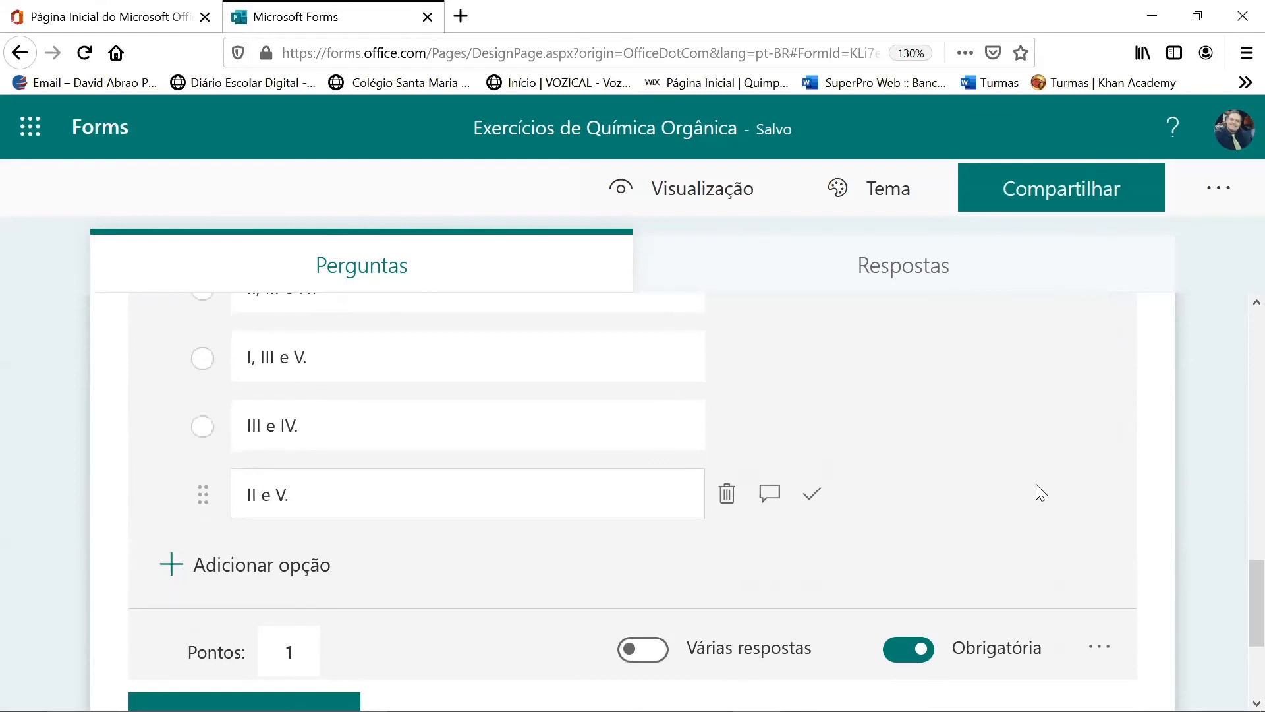
scroll(1041, 492, up, 2)
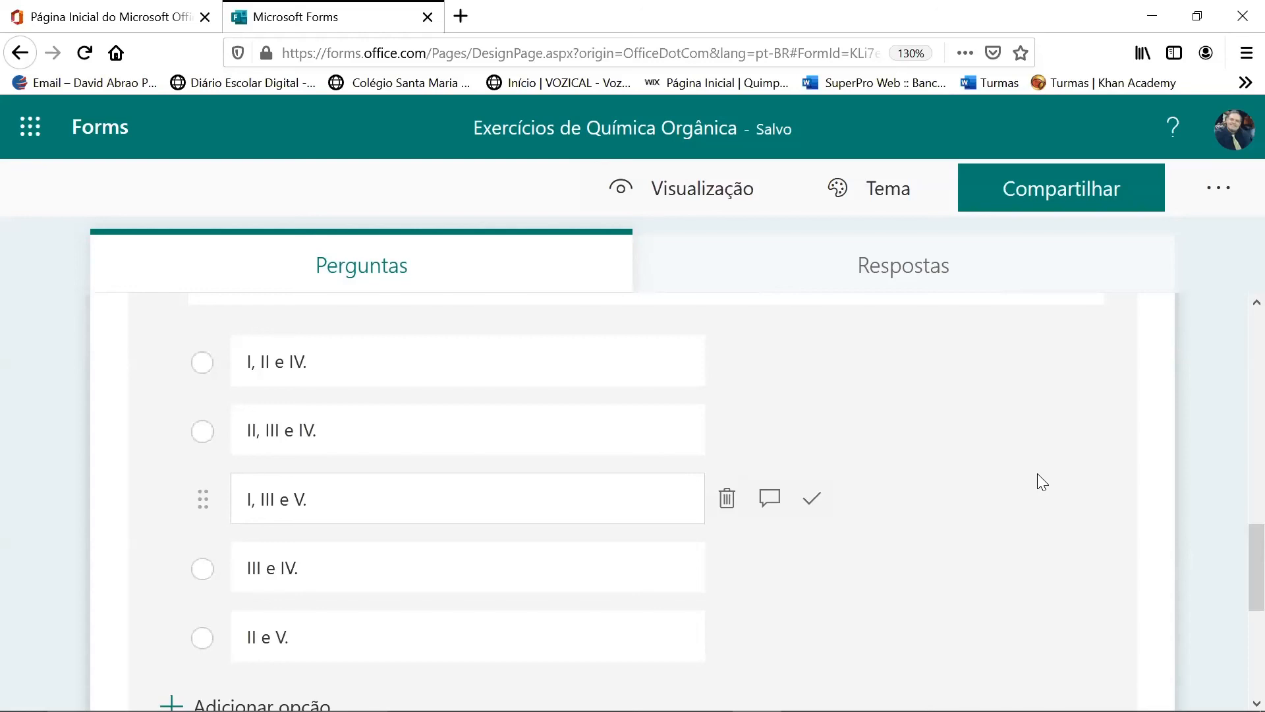
scroll(1041, 500, down, 3)
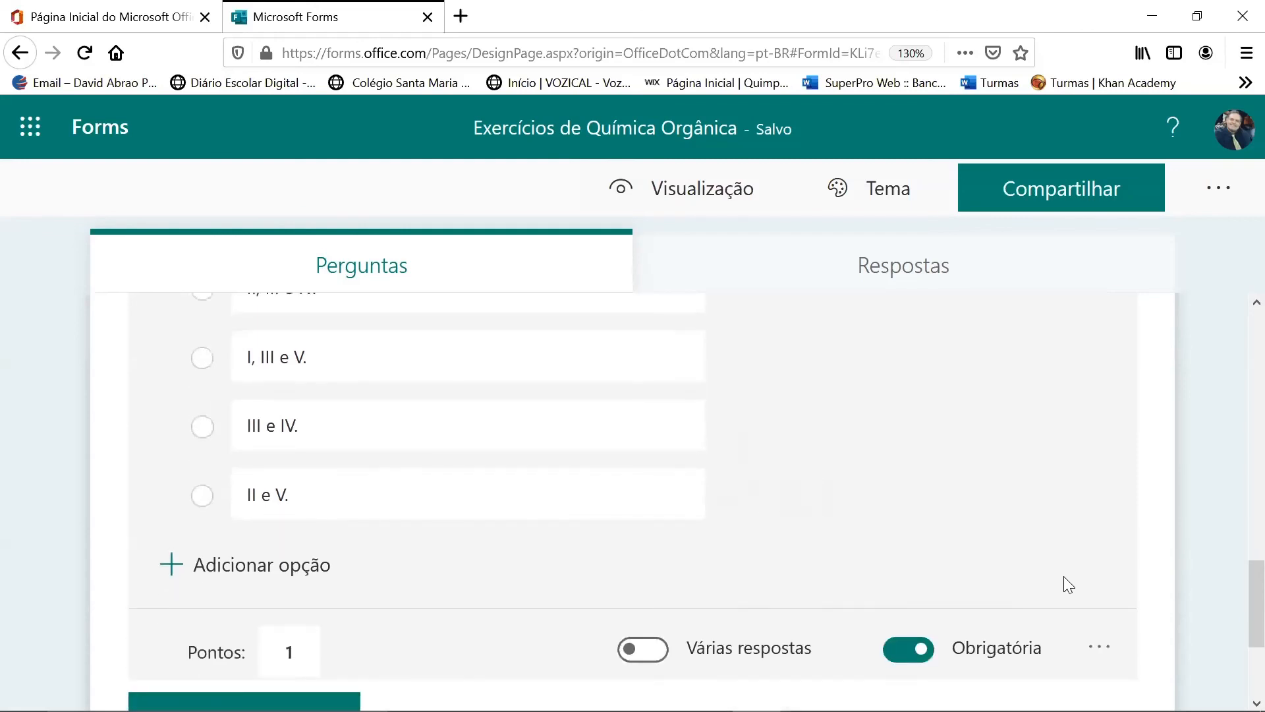